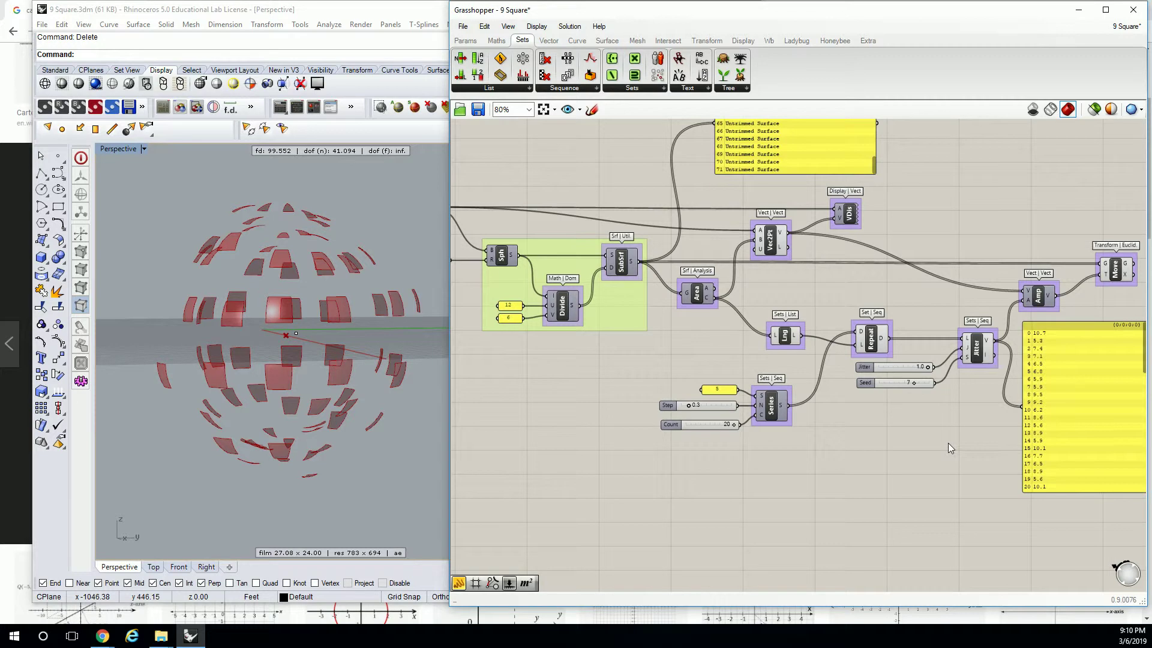
- Bring the Jitter and Move part into view and orbit the Rhino view to look down on the model
right_click_drag(1053, 372, 927, 347)
scroll(930, 344, "up", 2)
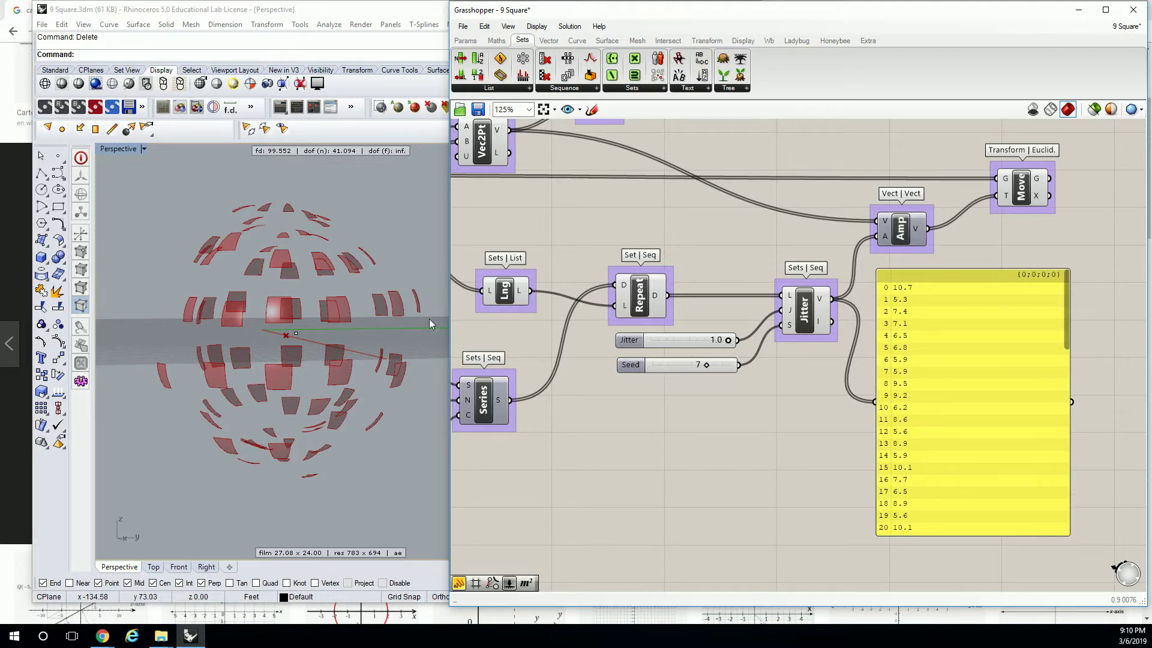
left_click(321, 245)
scroll(321, 244, "down", 10)
right_click_drag(321, 244, 279, 300)
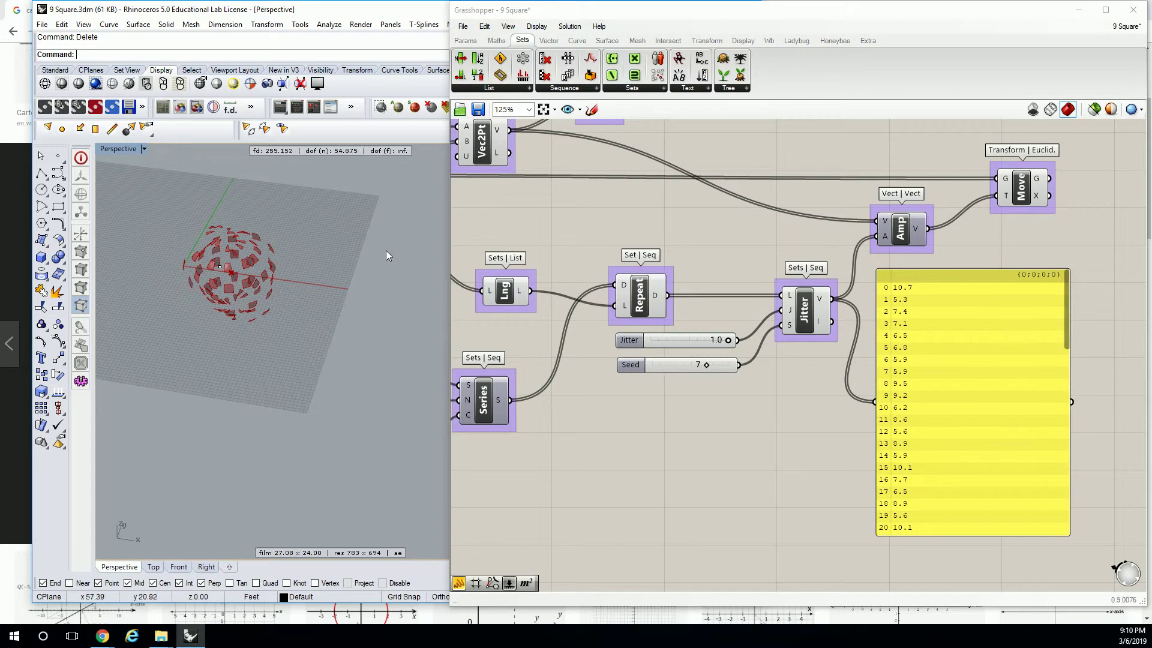
- Place a Square Grid component from Vector > Grid on empty canvas below the definition
left_click(607, 40)
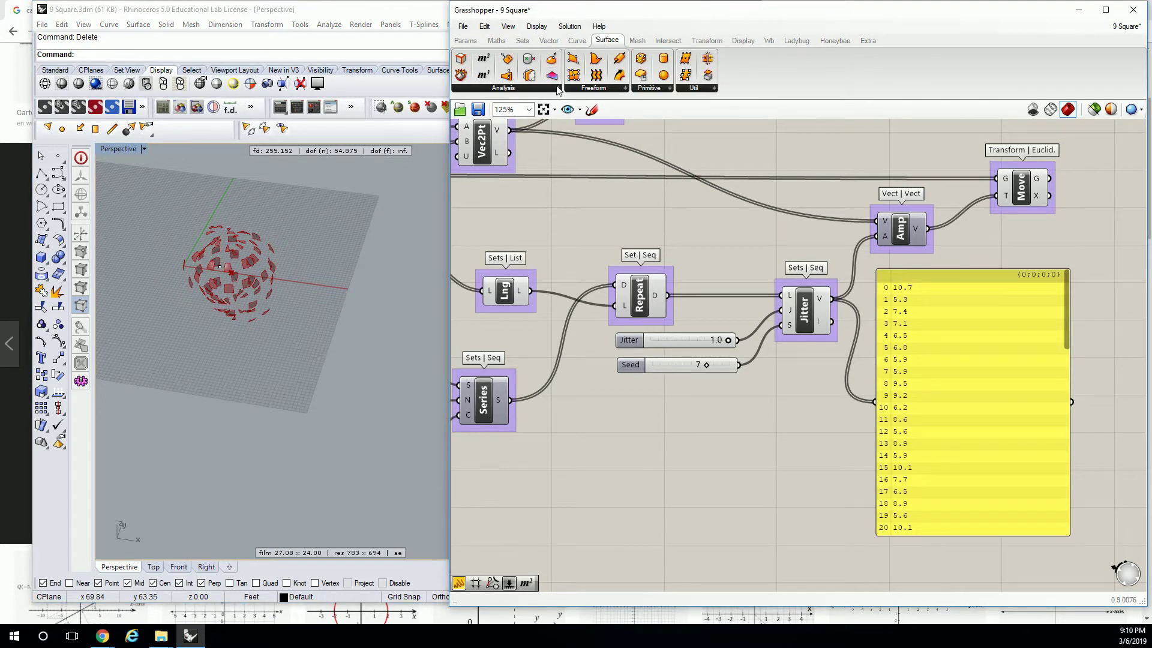
scroll(831, 288, "down", 5)
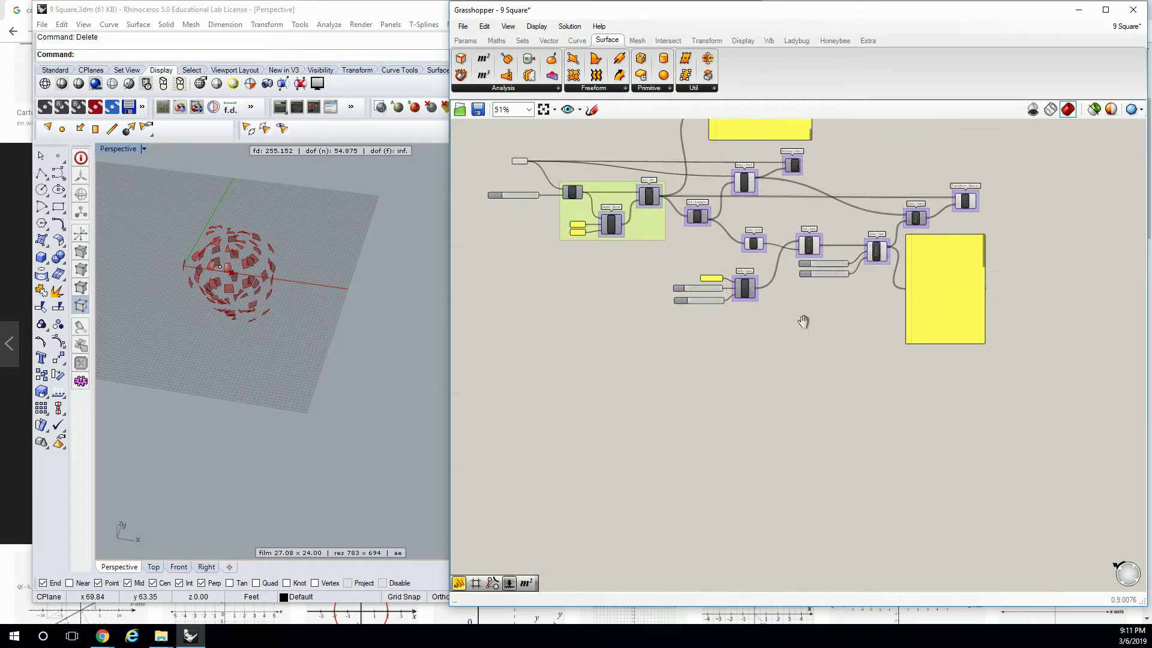
right_click_drag(732, 363, 745, 351)
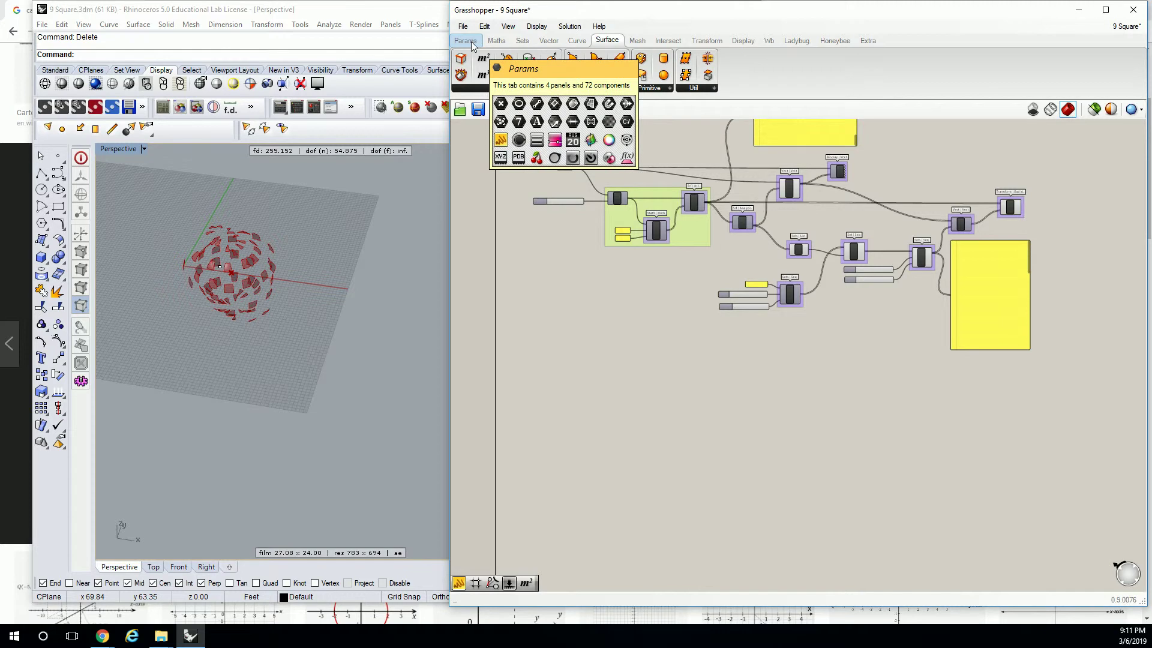
left_click(553, 42)
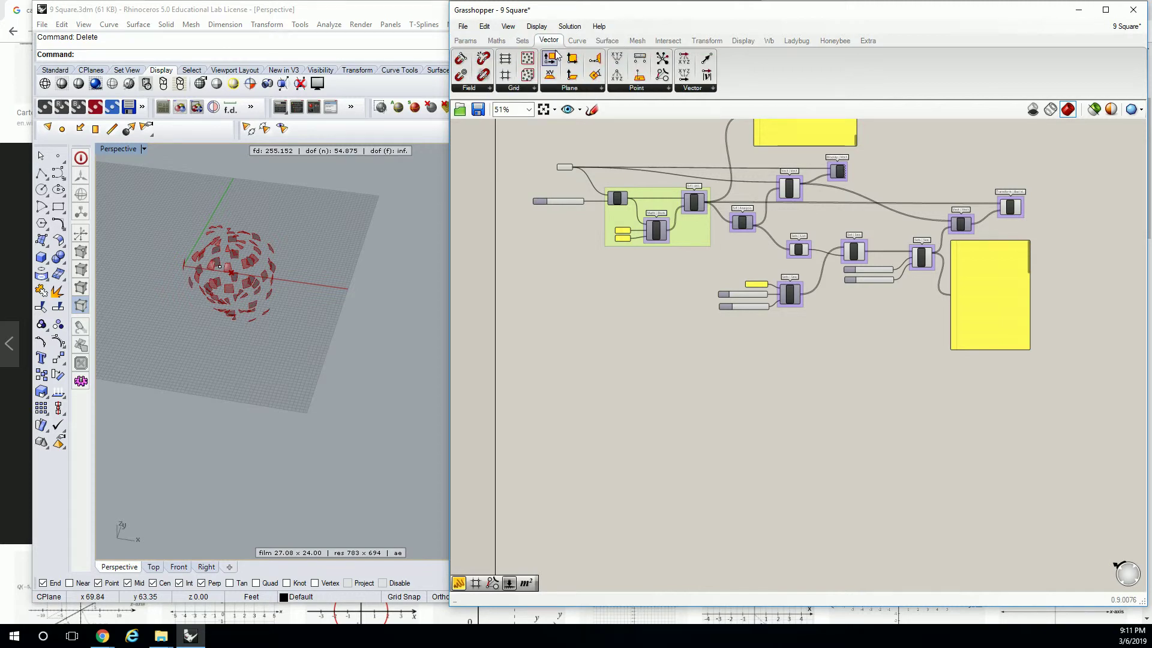
left_click(528, 89)
left_click_drag(531, 160, 596, 392)
right_click_drag(592, 391, 622, 320)
- Window-select the two points in Rhino and move the panelled sphere away from the grid
scroll(599, 340, "up", 3)
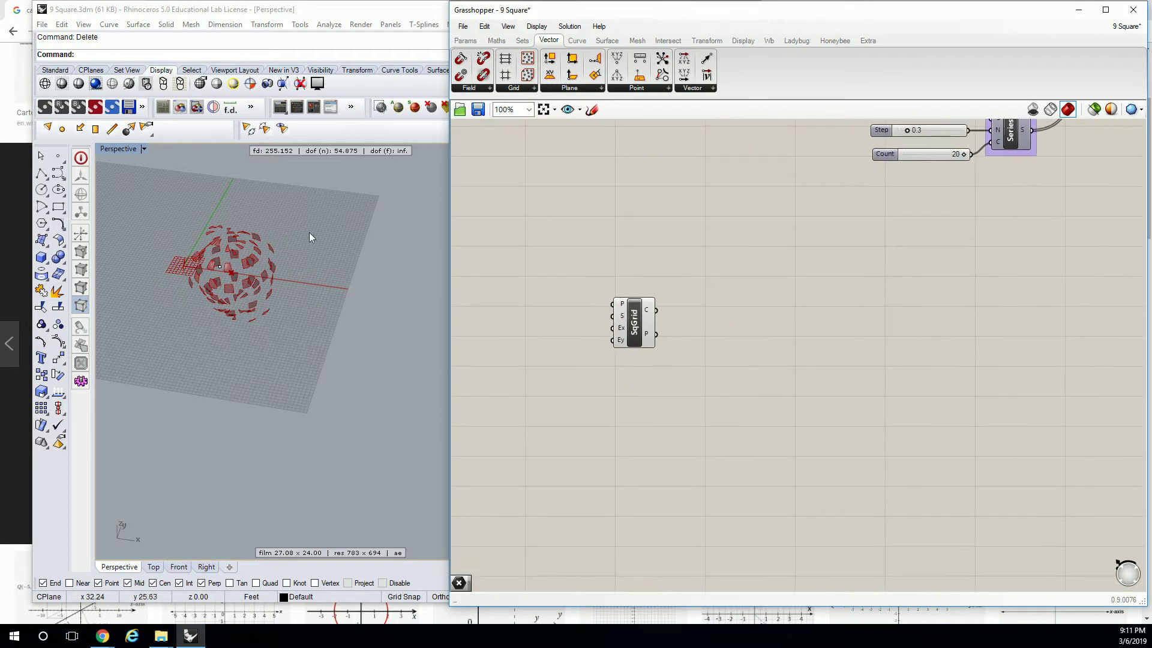
left_click_drag(285, 223, 390, 290)
scroll(228, 273, "down", 2)
mouse_move(296, 273)
right_mouse_down()
mouse_move(306, 247)
mouse_move(290, 261)
right_mouse_up()
scroll(831, 147, "down", 2)
right_click_drag(828, 150, 692, 319)
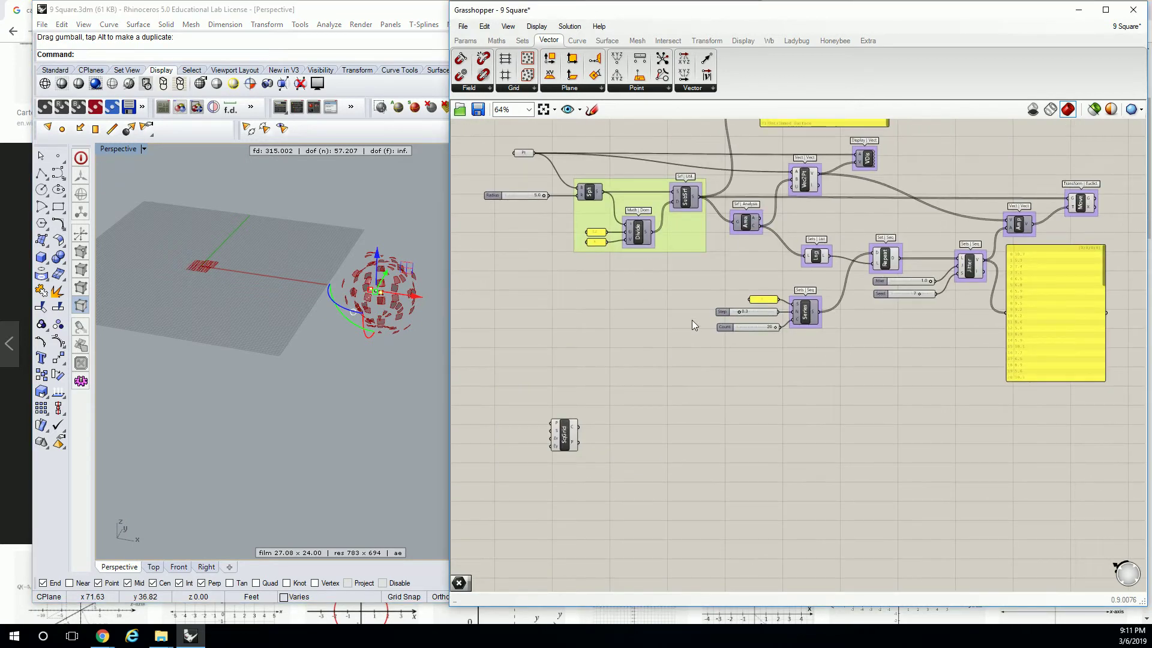
right_click_drag(272, 292, 196, 226)
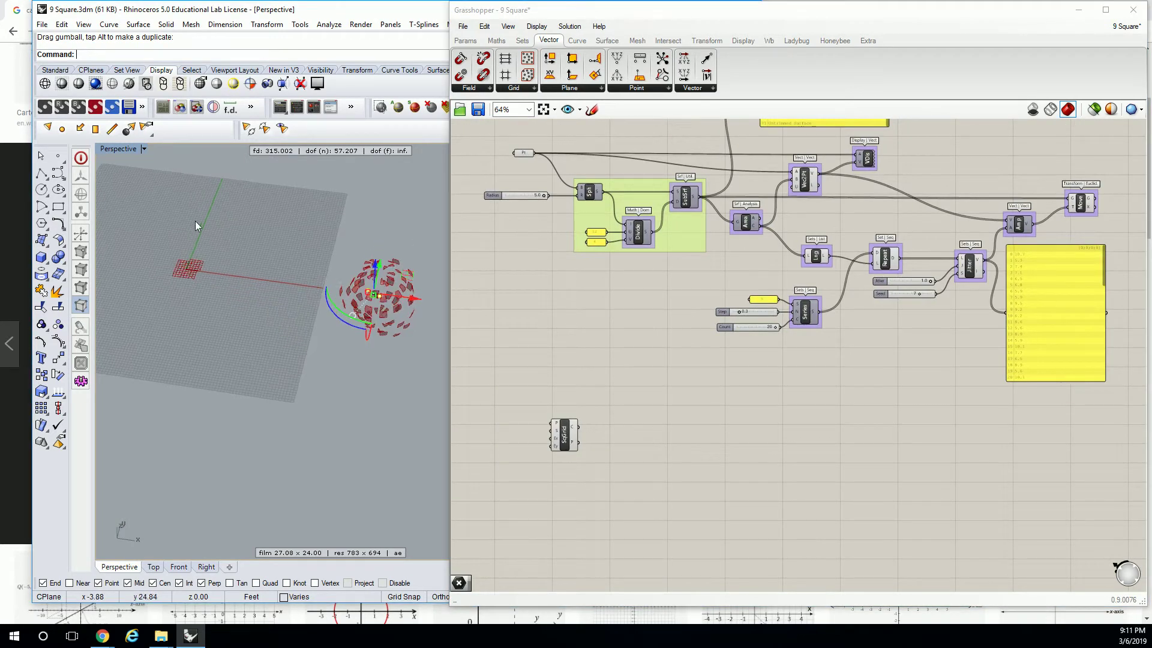
scroll(195, 226, "up", 3)
scroll(602, 361, "up", 5)
left_click(742, 393)
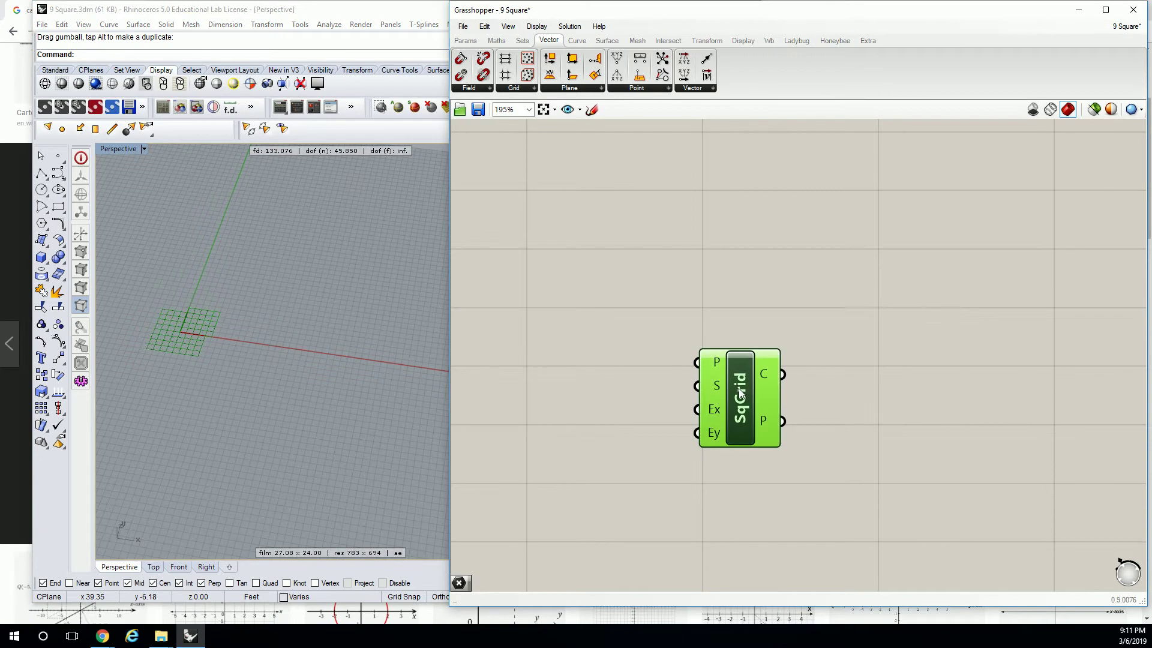
- Group the Square Grid component, name the group 'Vect | Grid', and move it up and right
key("ctrl+g")
left_click(752, 331)
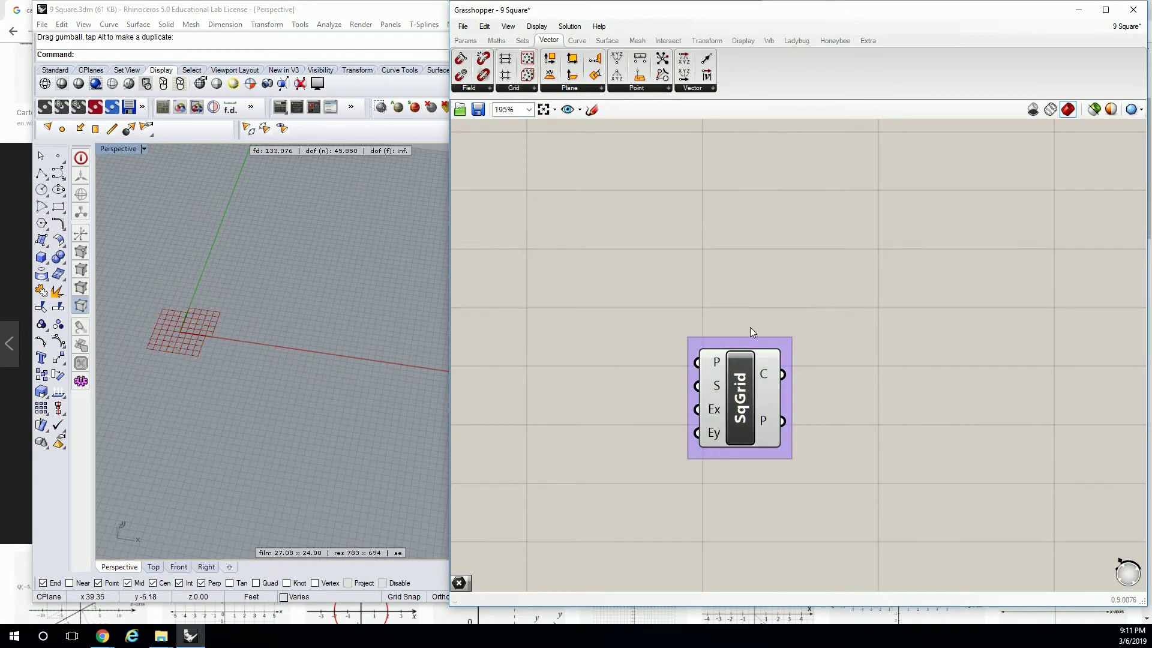
right_click(754, 341)
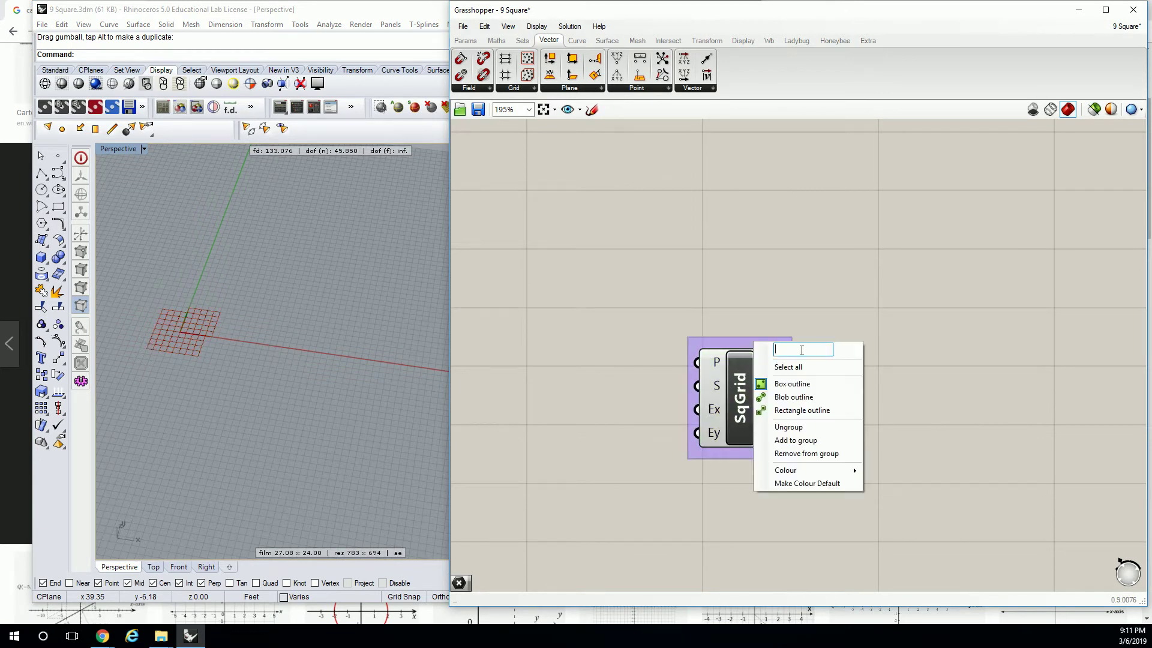
type("Vect | Grid")
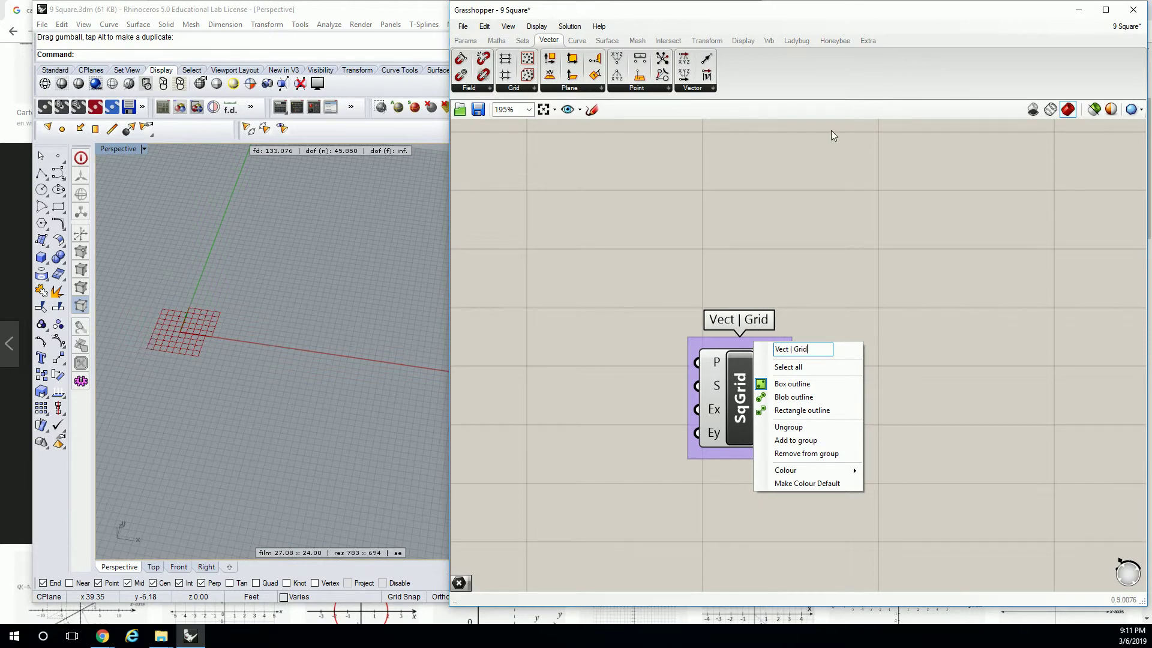
left_click(884, 235)
left_click_drag(747, 384, 824, 296)
mouse_move(799, 282)
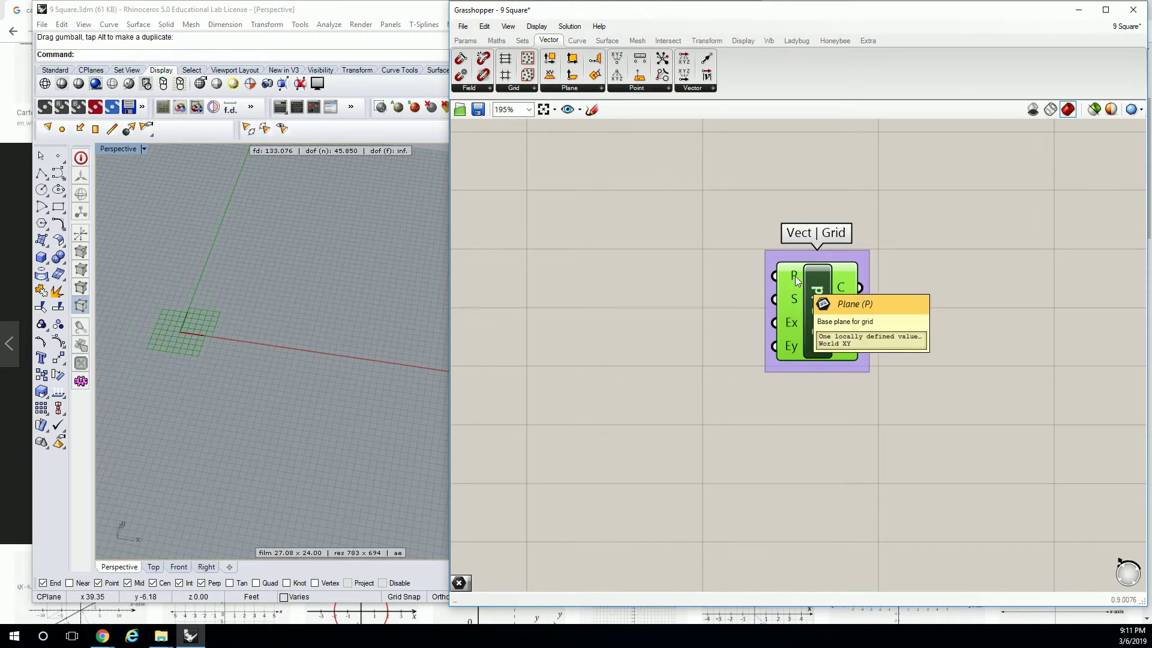
mouse_move(792, 303)
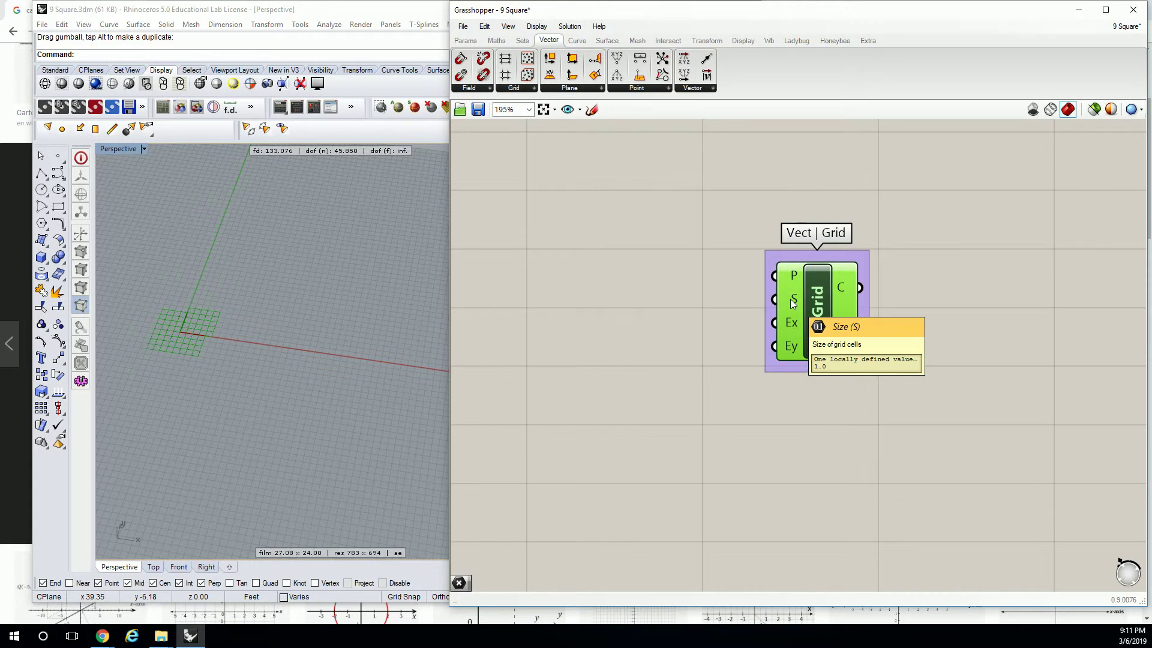
- Add a Number Slider, duplicate it into three sliders, and right-align them
double_click(641, 295)
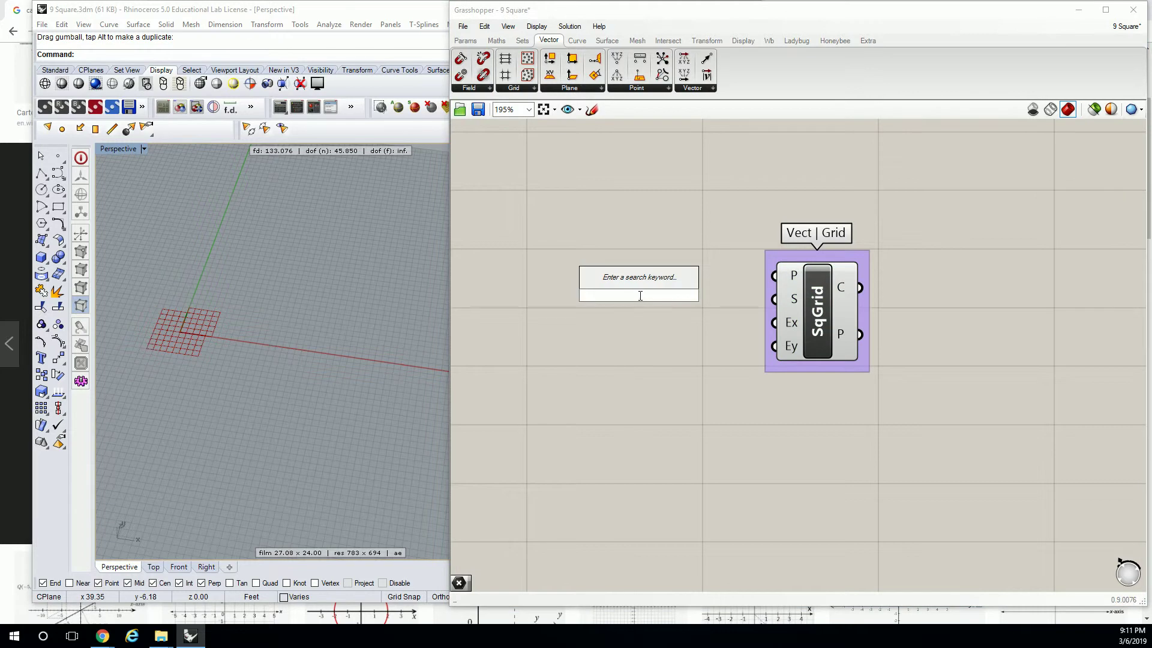
type("9<20")
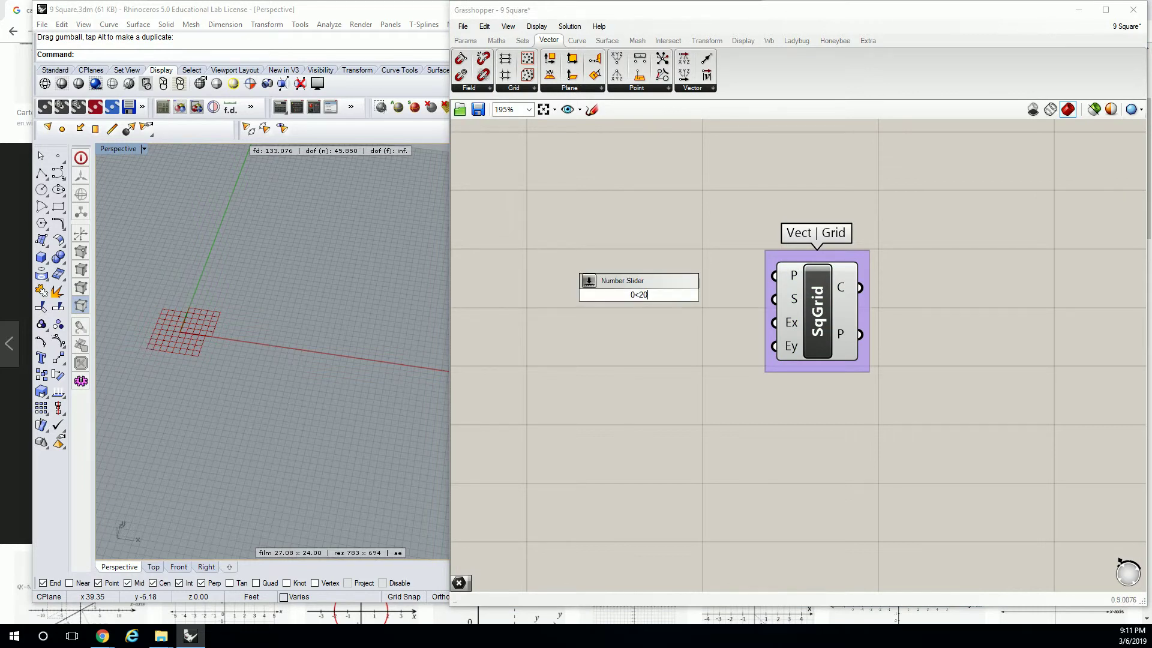
key("Return")
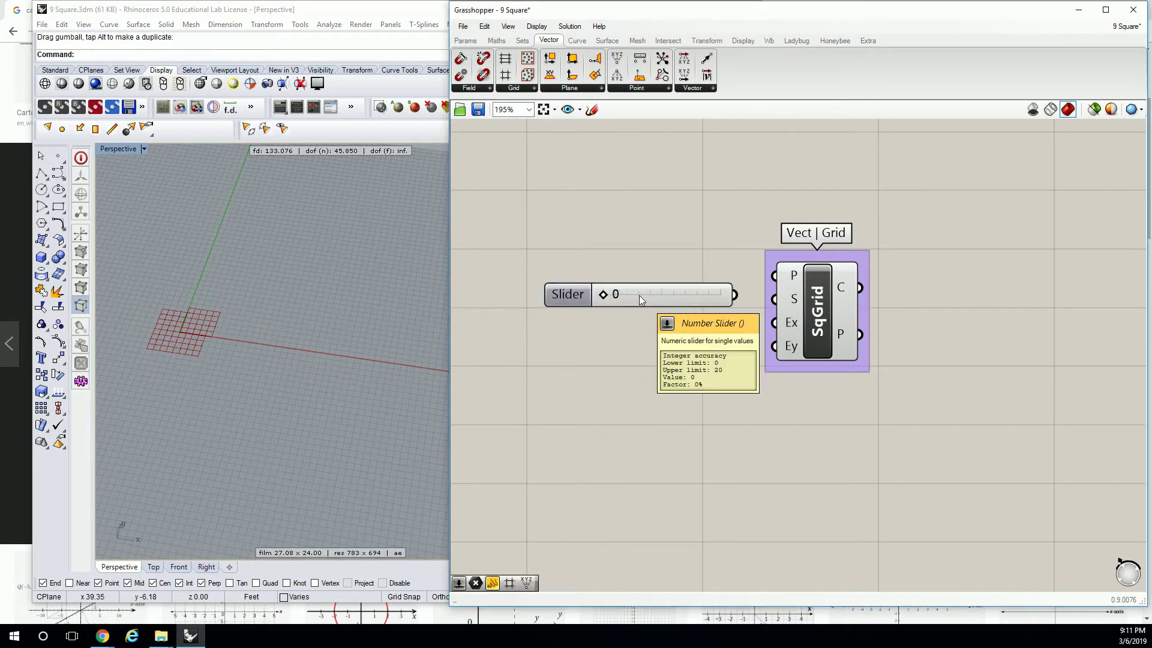
left_click_drag(709, 299, 670, 348)
key("ctrl+c")
key("ctrl+v")
key("ctrl+v")
left_click_drag(672, 306, 774, 299)
key("ctrl+a")
left_click(612, 370)
- Wire the sliders into Size, Extent X and Extent Y, set to 3, 10 and 10
left_click(727, 273)
left_click_drag(707, 318, 774, 323)
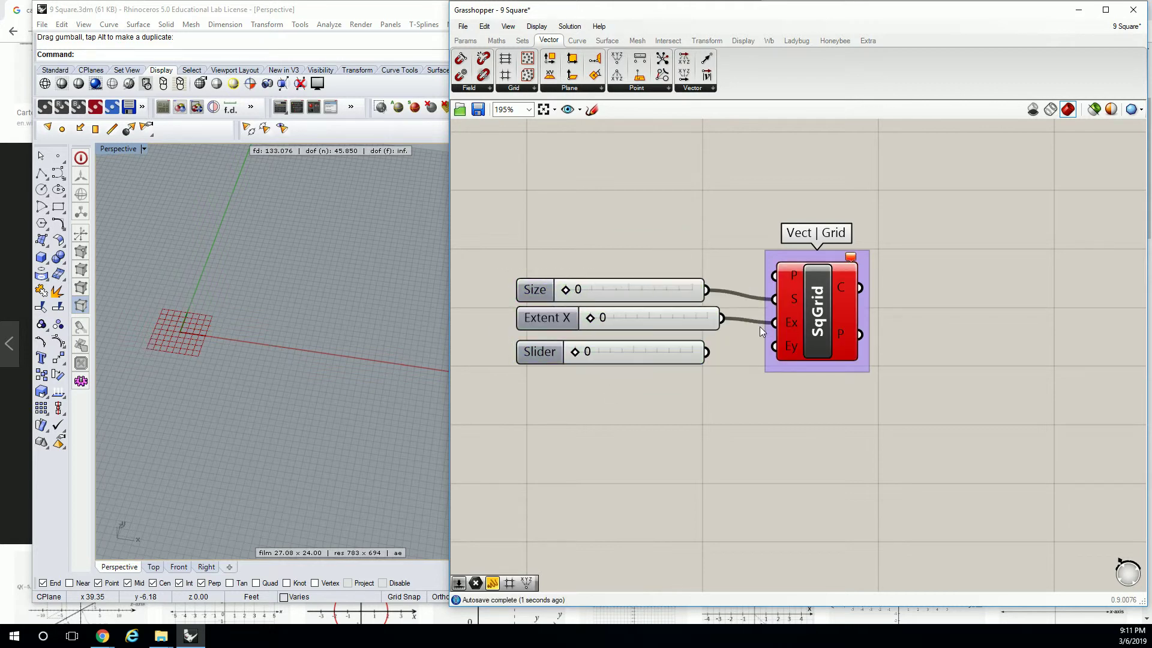
left_click_drag(707, 352, 774, 346)
left_click_drag(567, 289, 649, 352)
right_click_drag(372, 294, 336, 372, "shift")
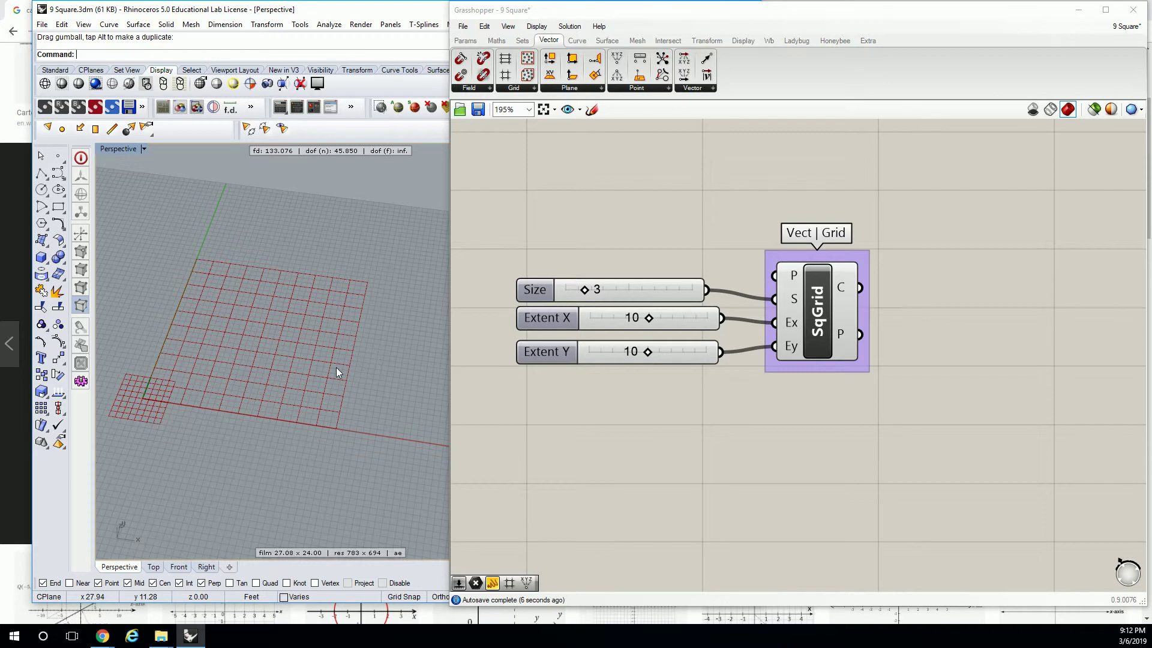
right_click_drag(660, 216, 678, 232)
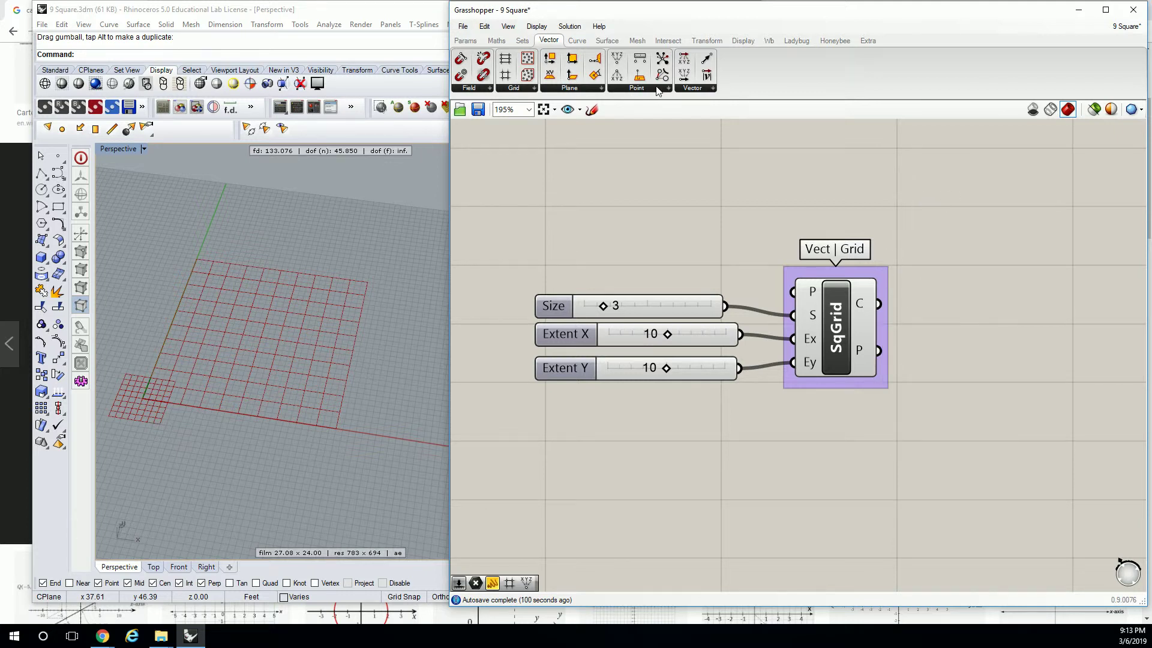
- Add a panel listing the Square Grid's cell rectangles, widened to one rectangle per line
left_click(466, 40)
left_click_drag(616, 75, 969, 256)
right_click_drag(896, 307, 812, 340)
left_click_drag(797, 336, 873, 238)
right_click_drag(1079, 280, 1020, 302)
left_click_drag(1021, 301, 1143, 305)
right_click_drag(754, 362, 758, 334)
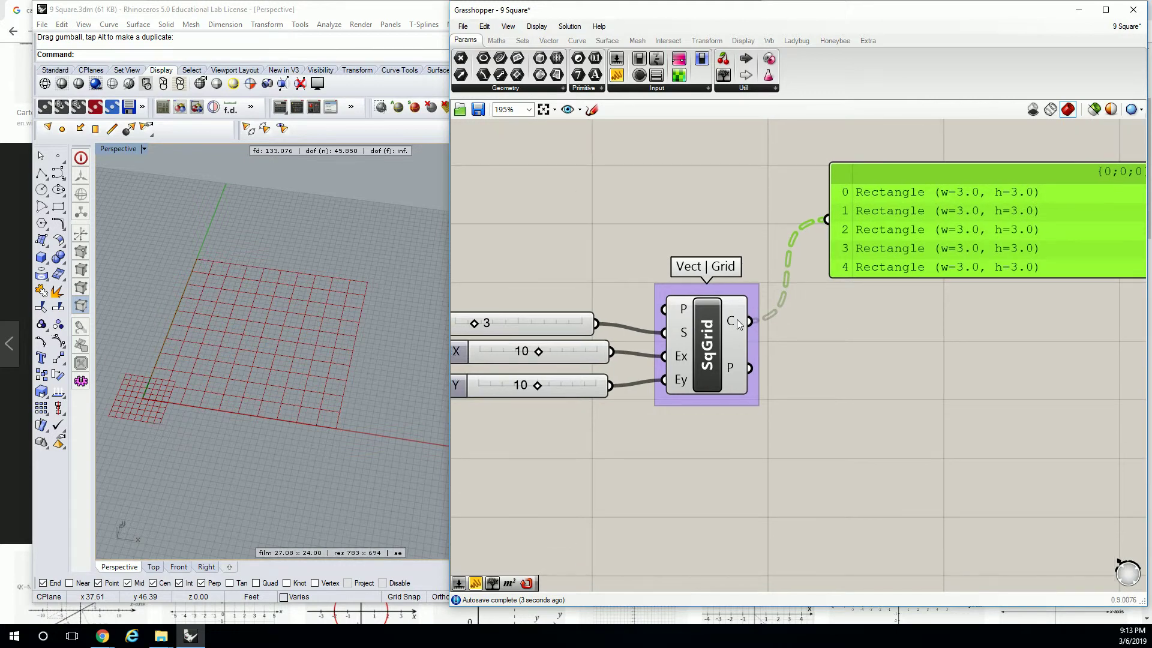
mouse_move(737, 320)
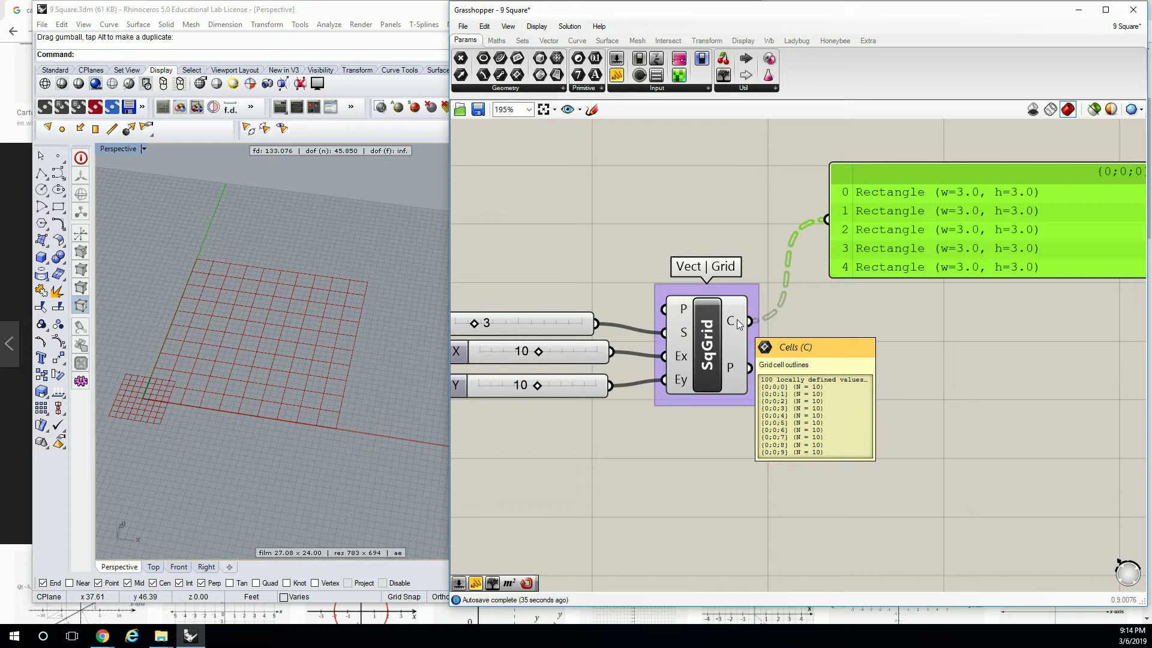
- Delete the rectangle list panel and return to the Jitter and Move chain
right_click_drag(899, 228, 780, 261)
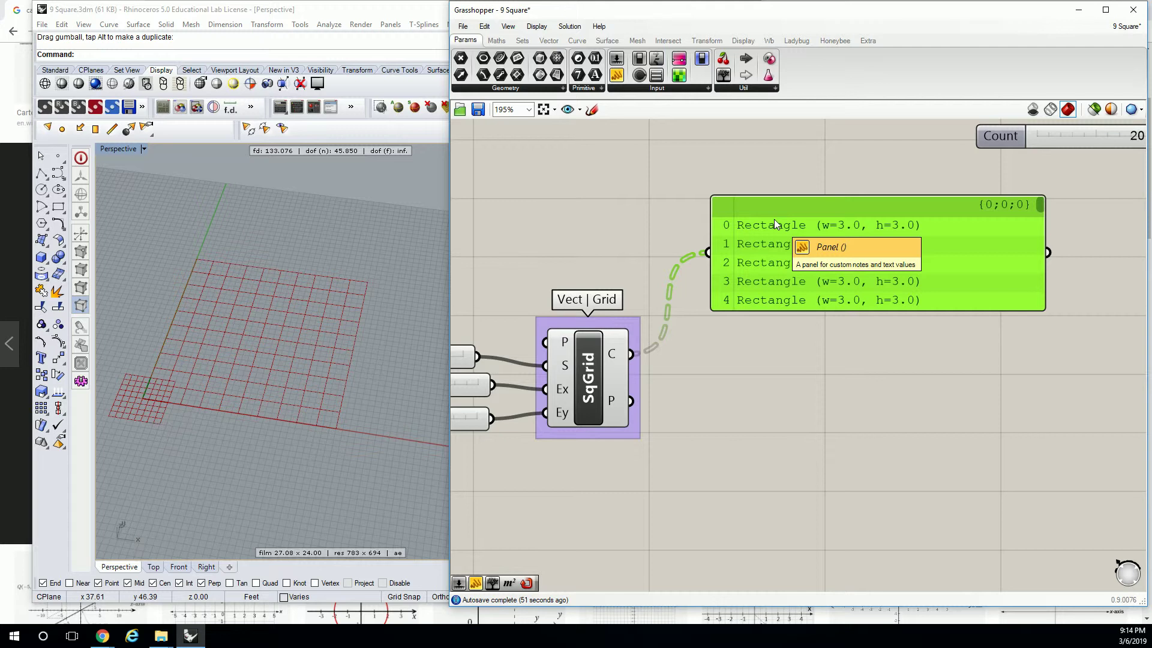
key("Delete")
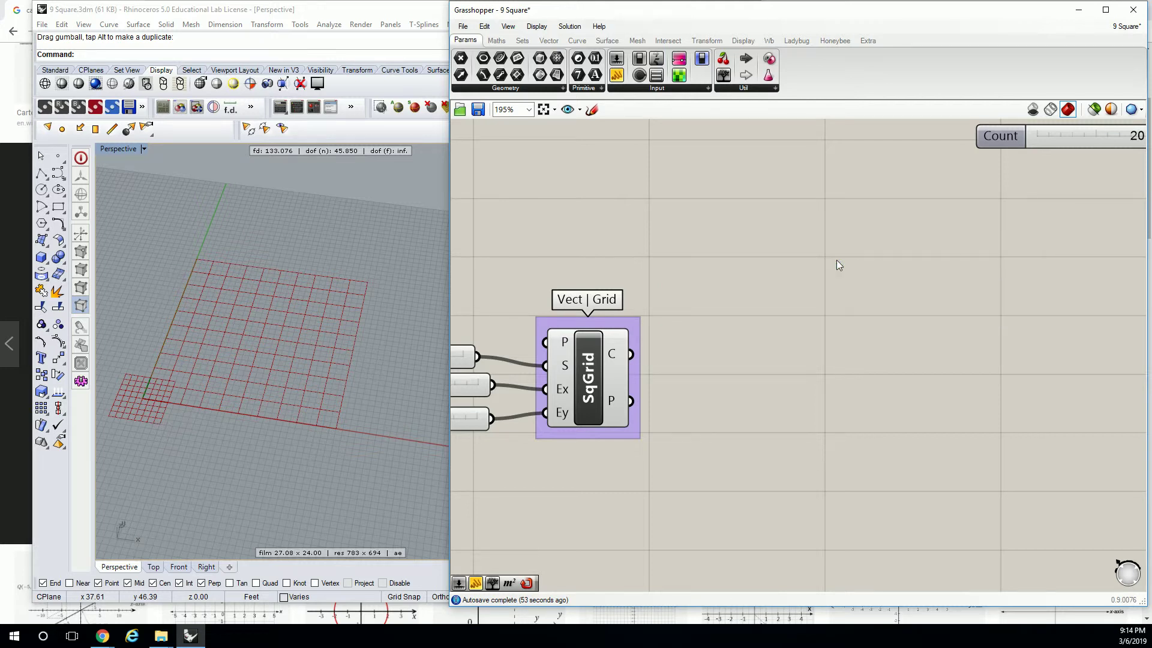
right_click_drag(708, 320, 757, 300)
mouse_move(657, 337)
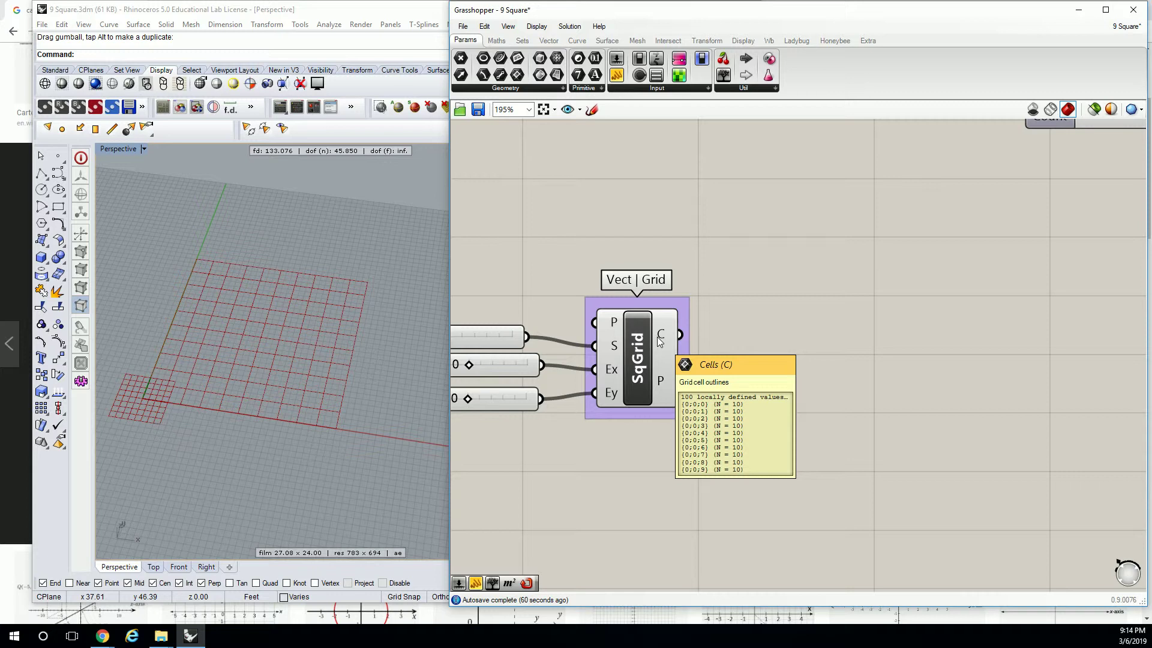
scroll(658, 338, "down", 5)
right_click_drag(658, 337, 514, 413)
right_click_drag(880, 204, 775, 252)
right_click_drag(701, 242, 682, 247)
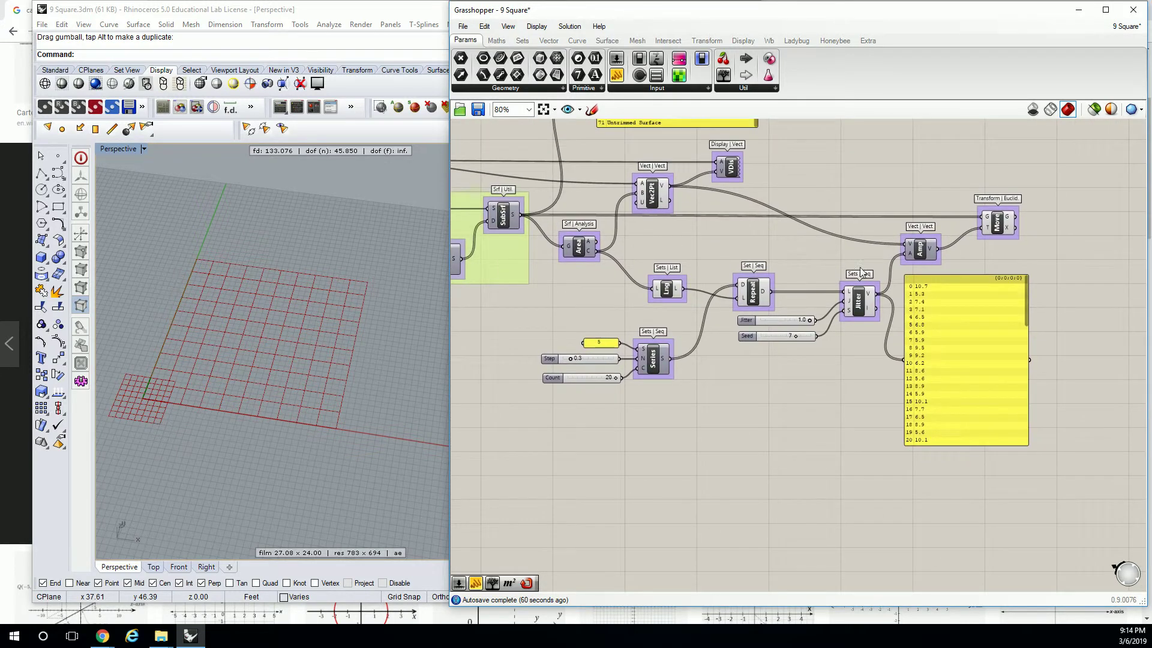
- Select the Jitter-to-Move chain with its sliders and try a copy, undoing the misplaced duplicate
left_click(925, 251)
left_click(998, 224)
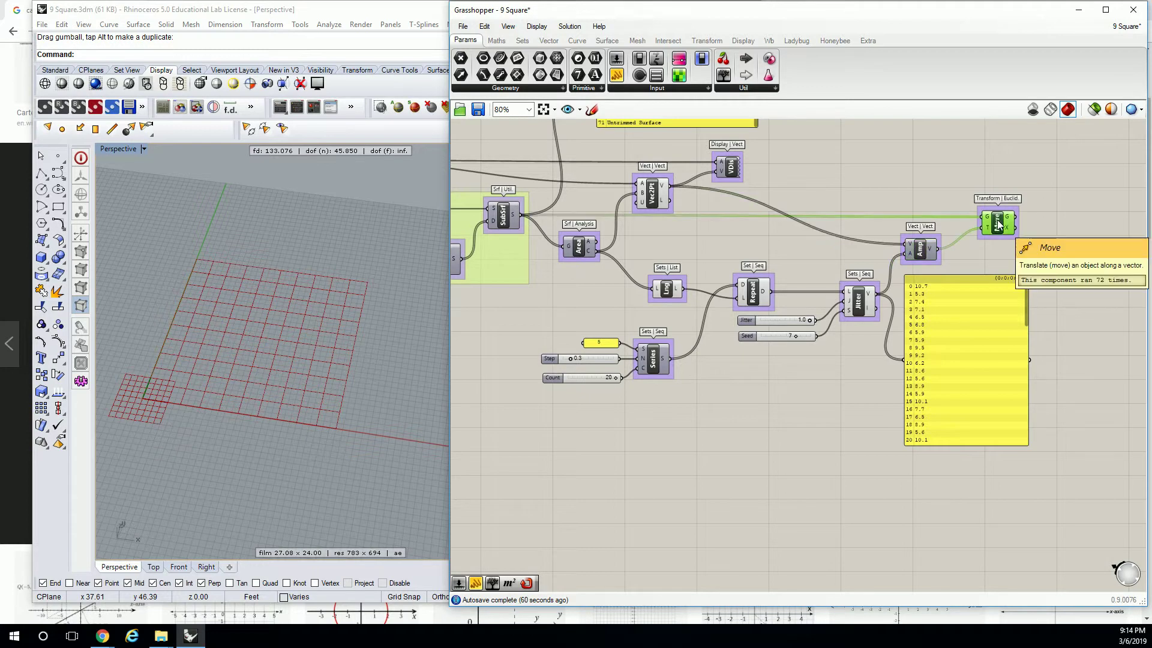
right_click_drag(918, 266, 908, 220)
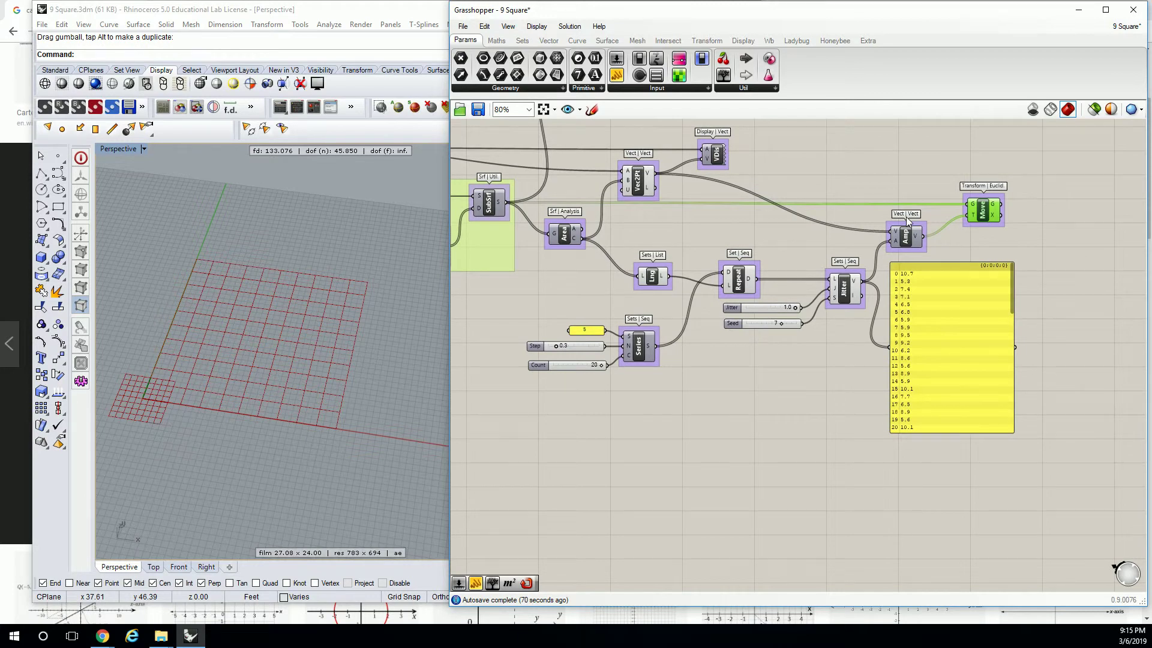
right_click_drag(870, 289, 824, 270)
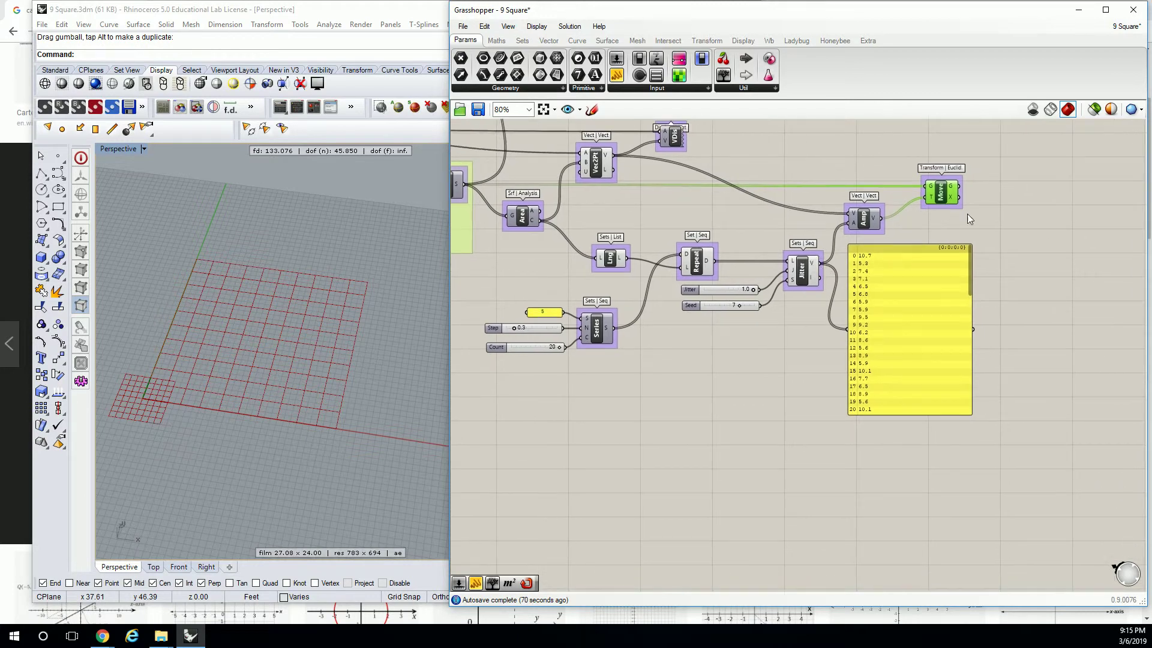
left_click_drag(1007, 186, 603, 362)
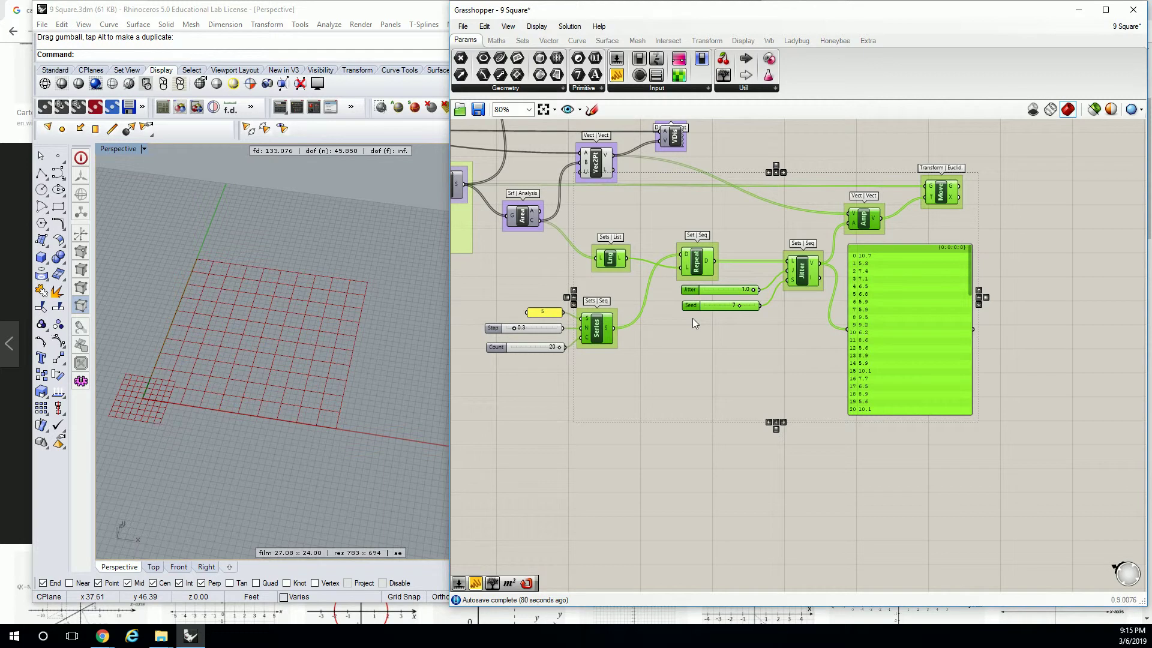
right_click_drag(646, 321, 735, 246)
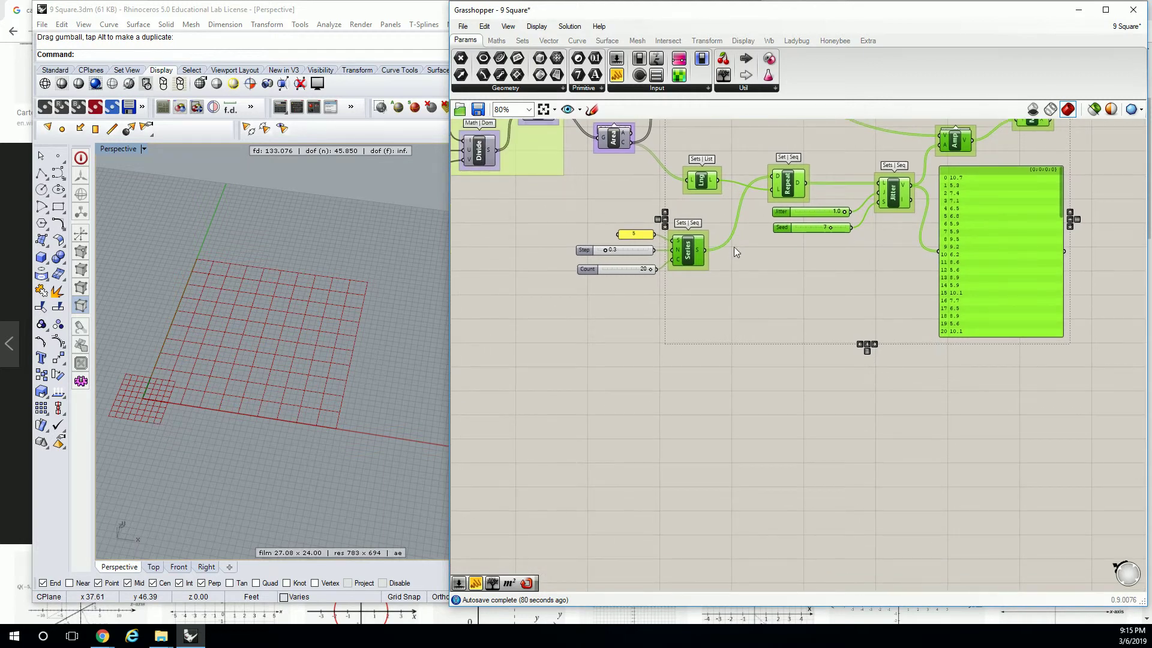
scroll(734, 247, "down", 5)
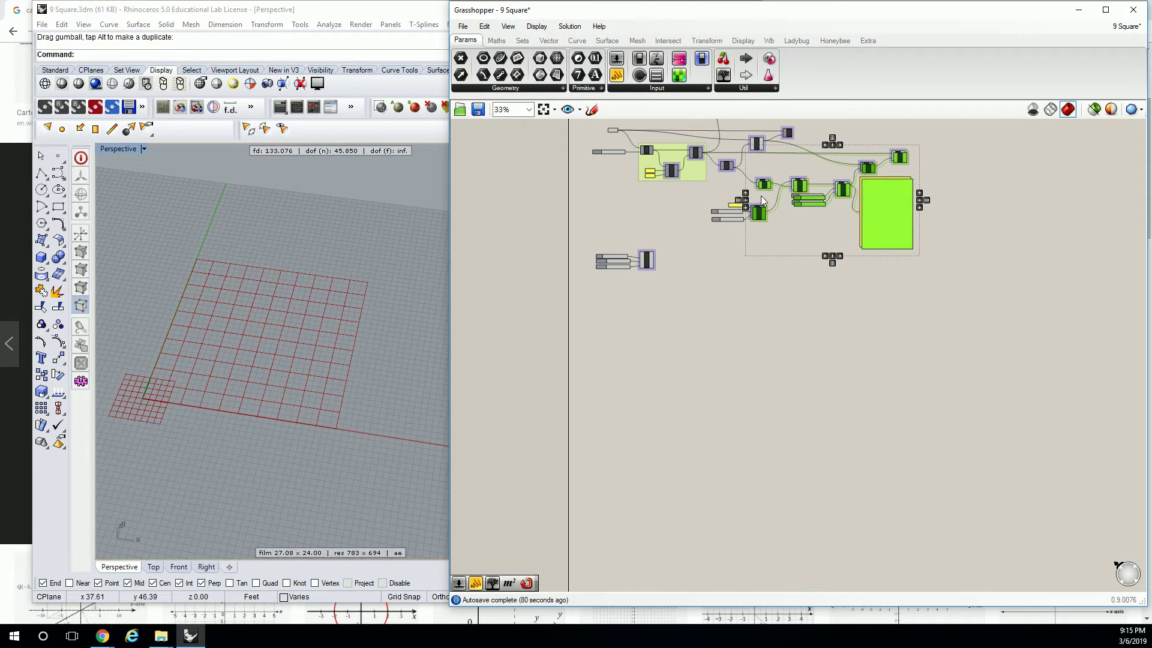
left_click_drag(767, 189, 679, 297, "alt")
key("ctrl+z")
- Reselect the chain and its sliders and drop a copy into empty canvas below
left_click(721, 272)
scroll(861, 168, "up", 3)
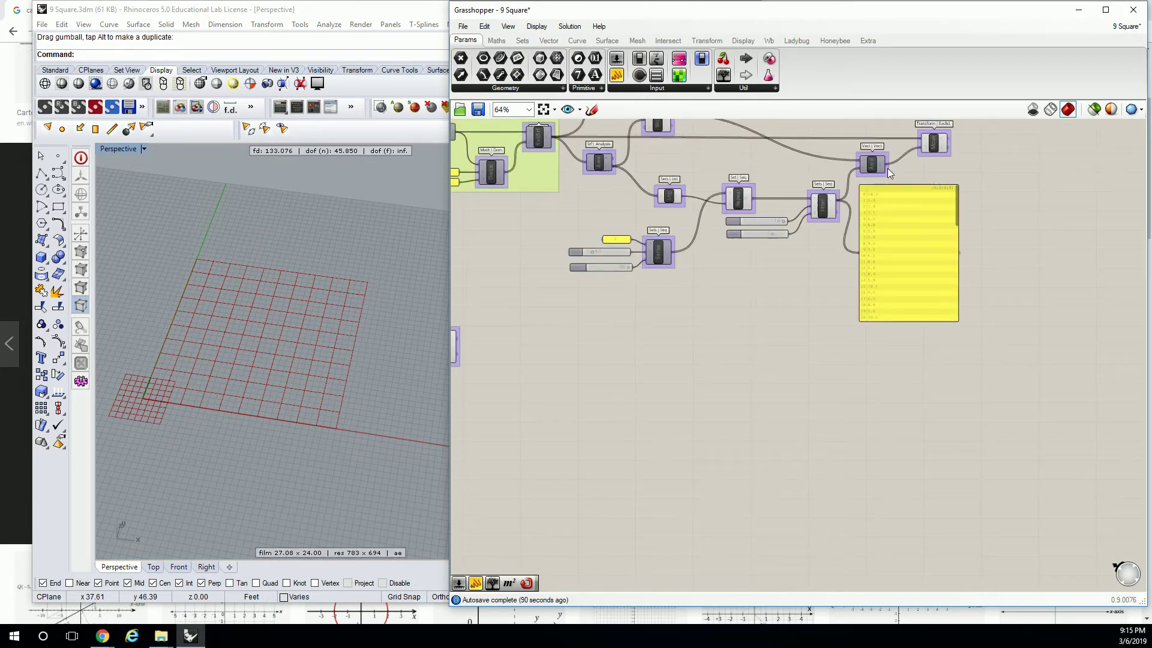
left_click_drag(995, 150, 624, 323)
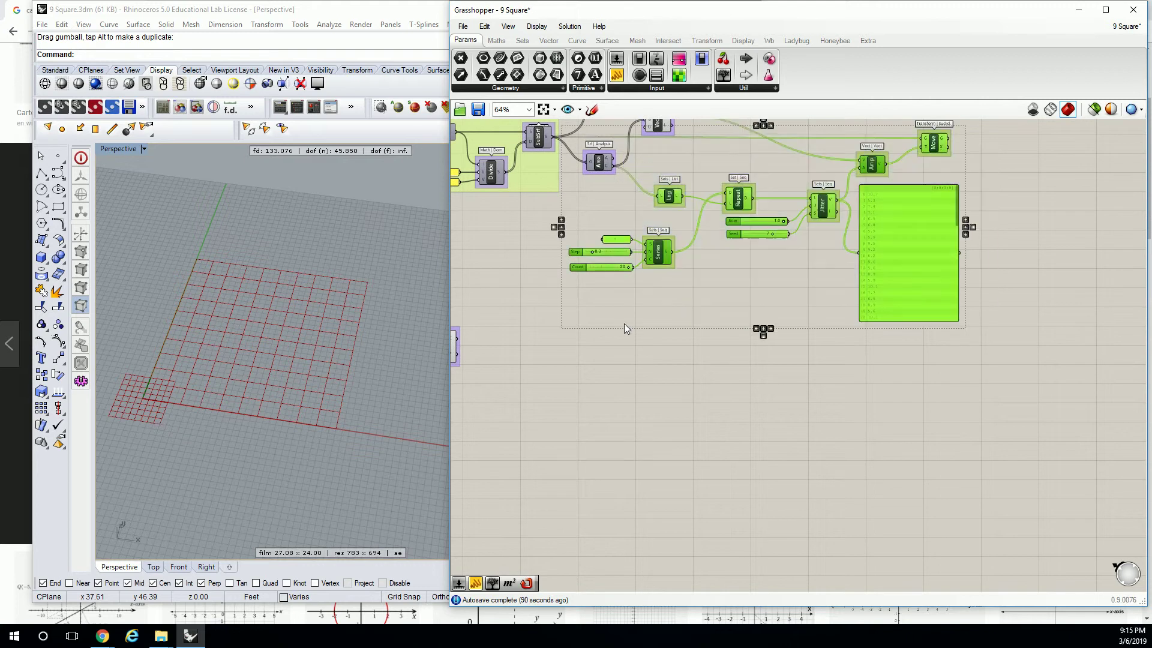
right_click_drag(802, 208, 769, 274)
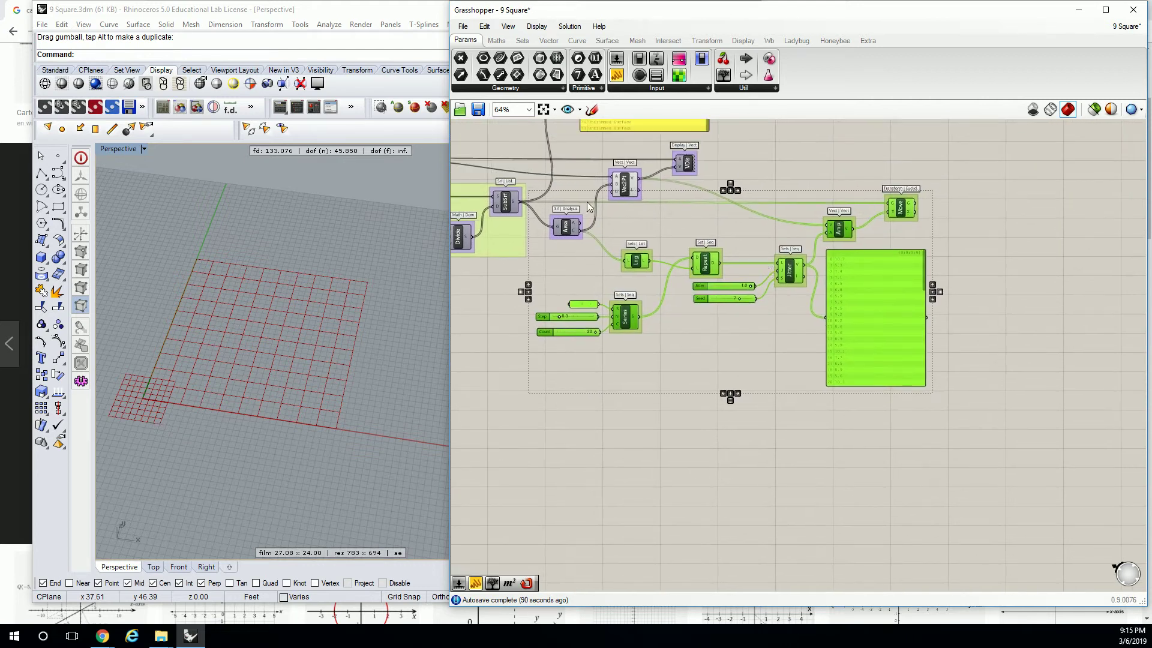
scroll(588, 207, "up", 2)
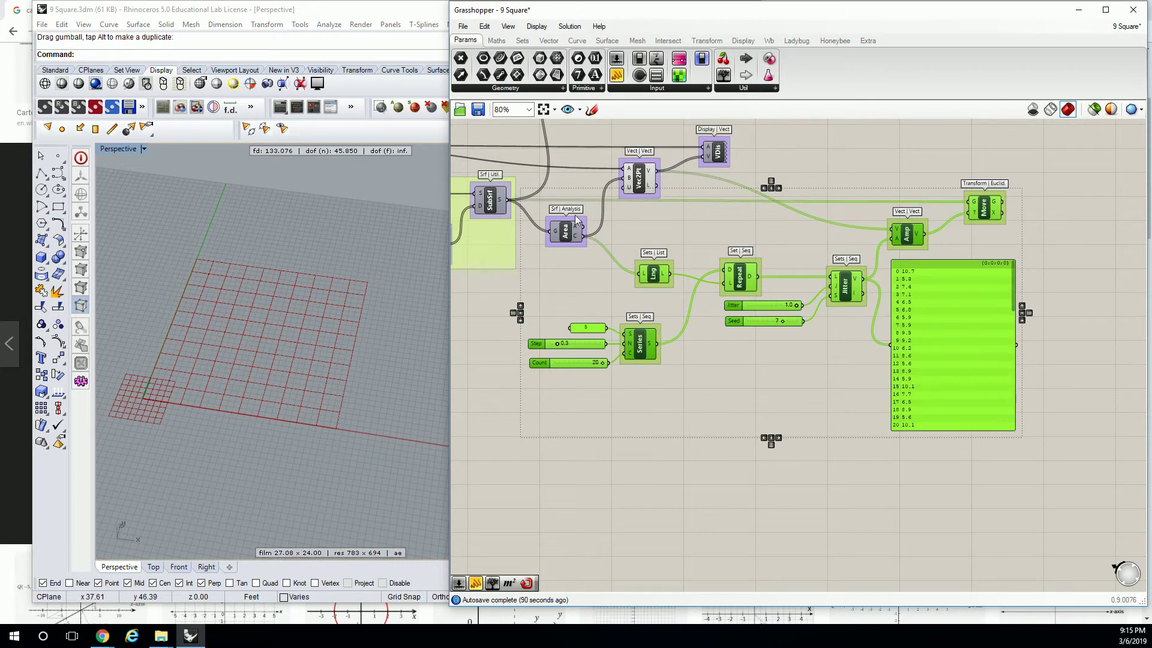
scroll(723, 207, "down", 4)
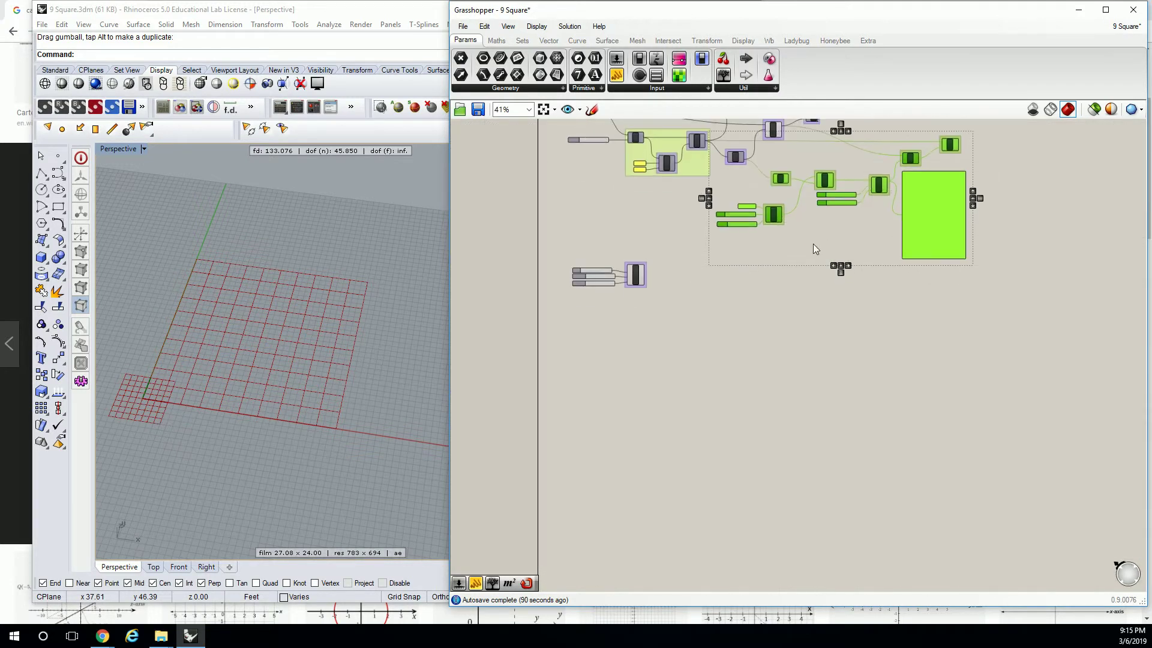
left_click_drag(771, 242, 668, 356)
scroll(696, 270, "up", 3)
left_click(696, 272)
- Disconnect the Area wire from the copied Lng input and the Vec2Pt wire from Amp's V
right_click(645, 363)
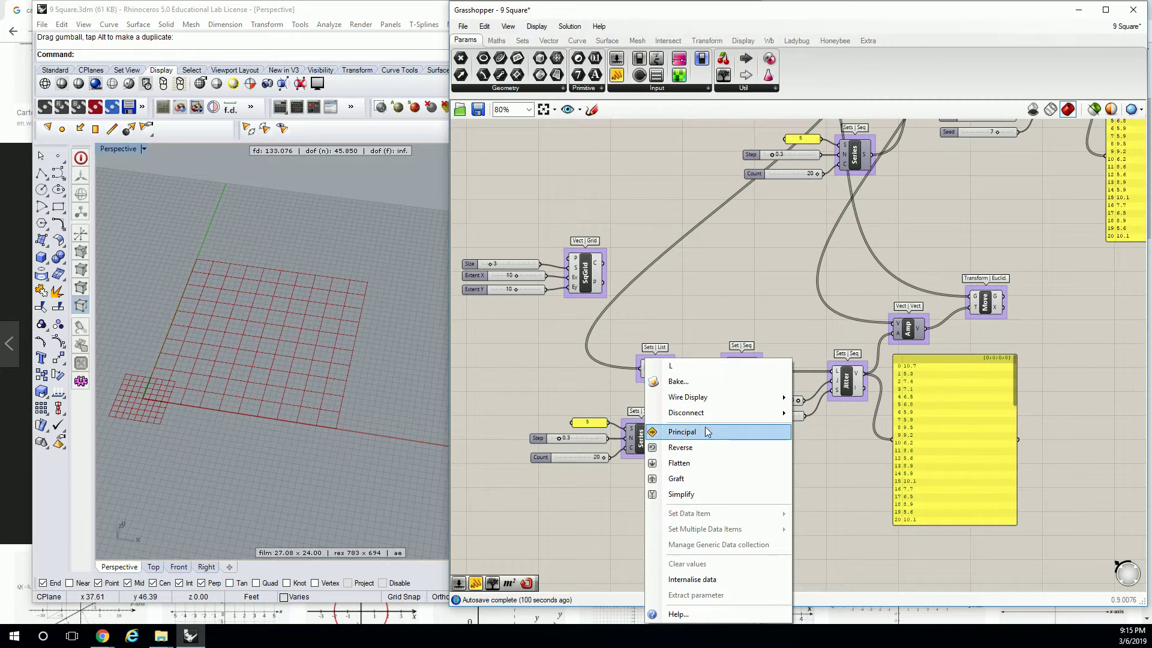
mouse_move(774, 418)
left_click(814, 415)
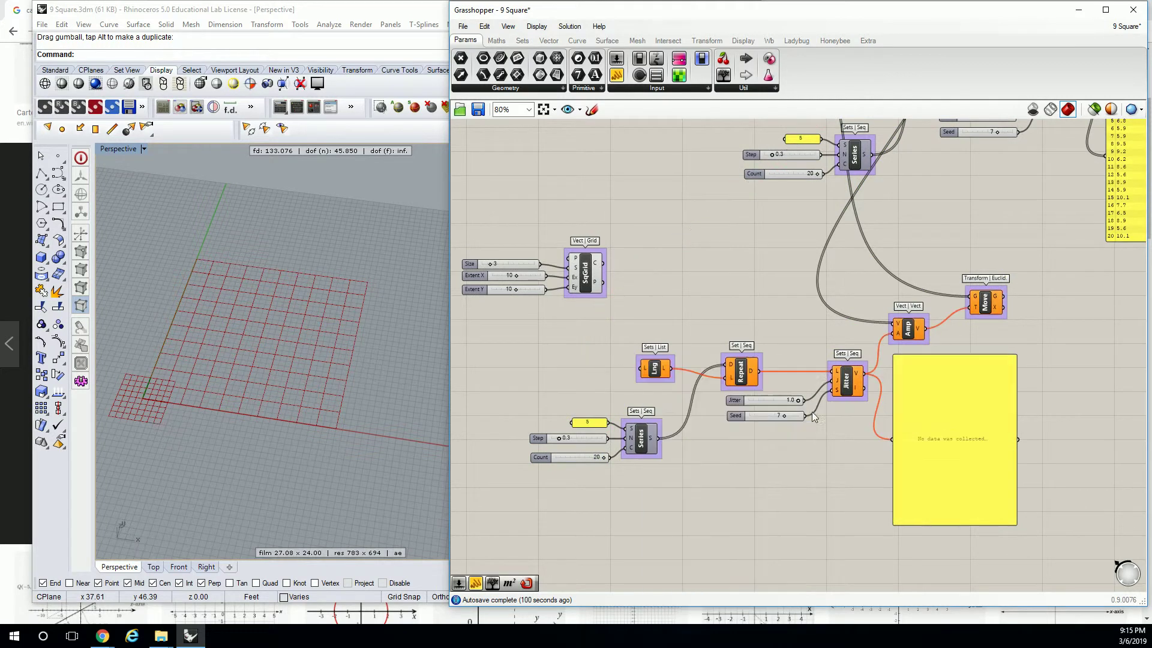
right_click(896, 325)
mouse_move(970, 357)
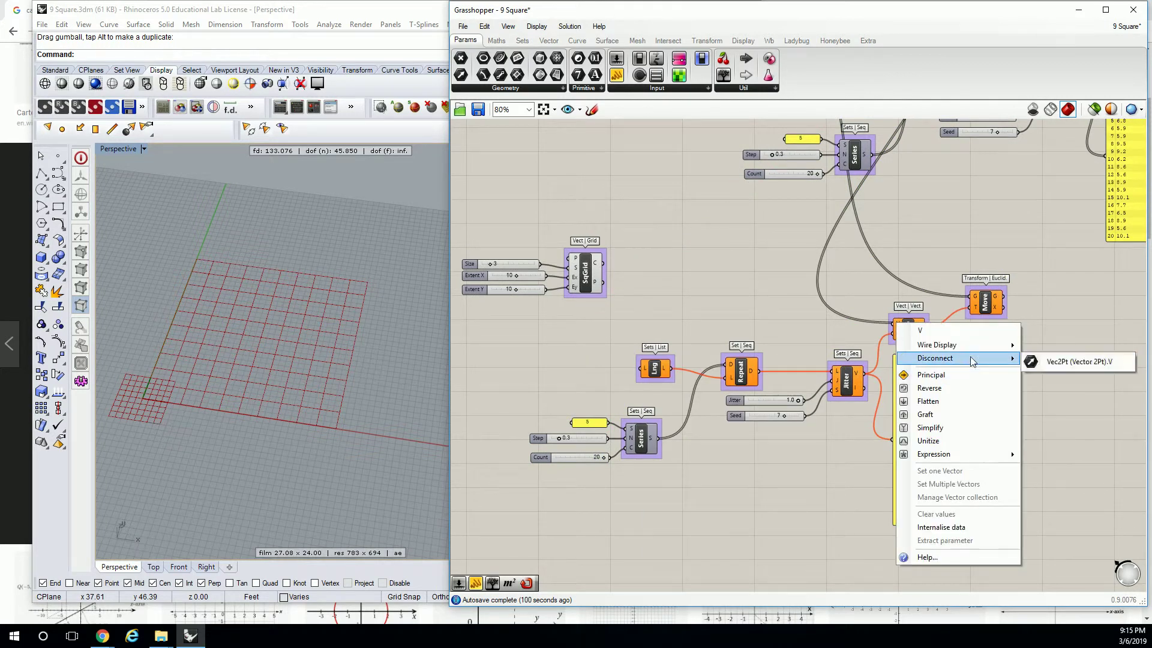
left_click(1060, 364)
- Disconnect the long geometry wire from the copied Move component's G input
right_click(972, 297)
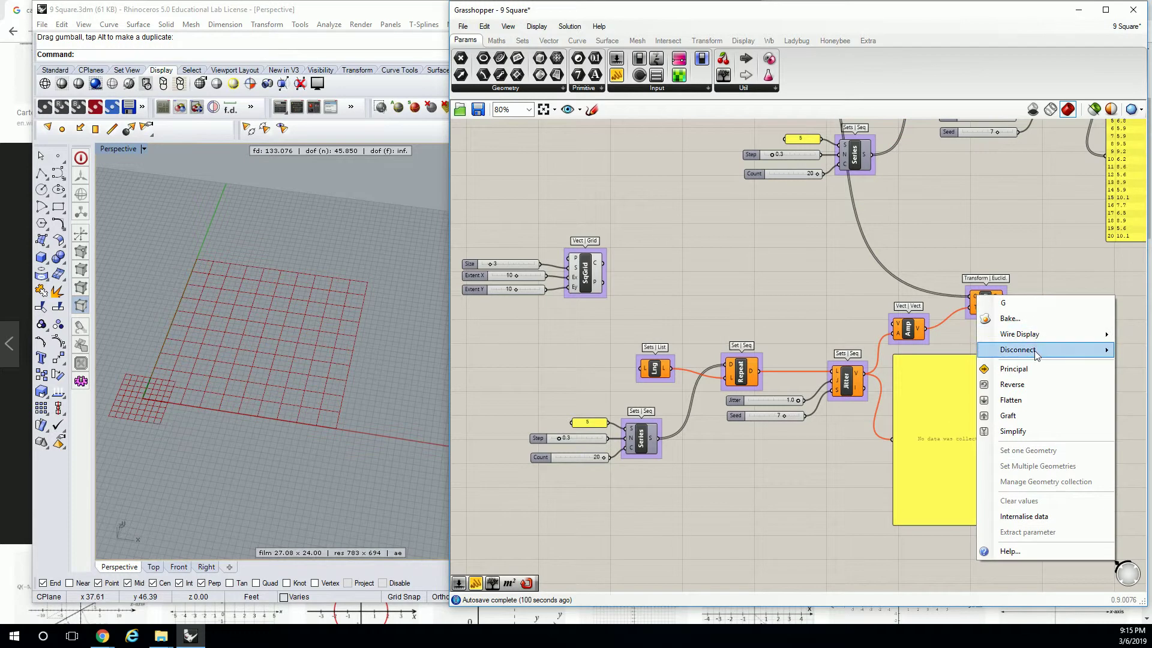
right_click_drag(839, 235, 567, 209)
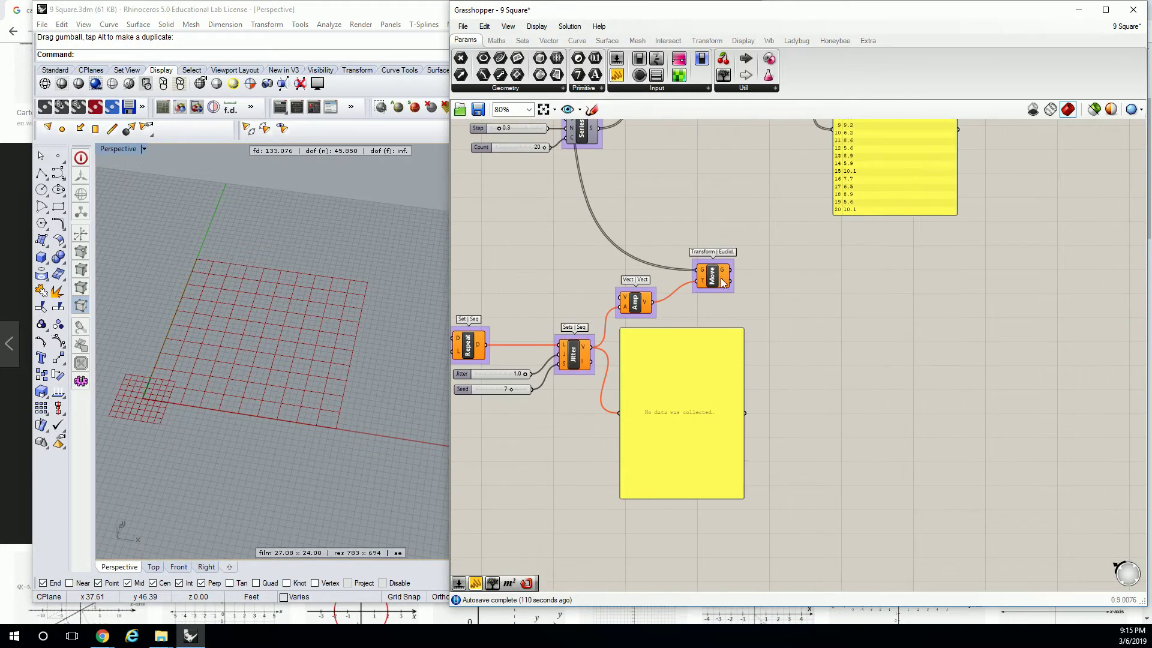
right_click(701, 270)
mouse_move(822, 324)
left_click(864, 322)
- Widen the Grasshopper window and select the SubSrf, Area, Vec2Pt and VDis components
right_click_drag(592, 242, 869, 240)
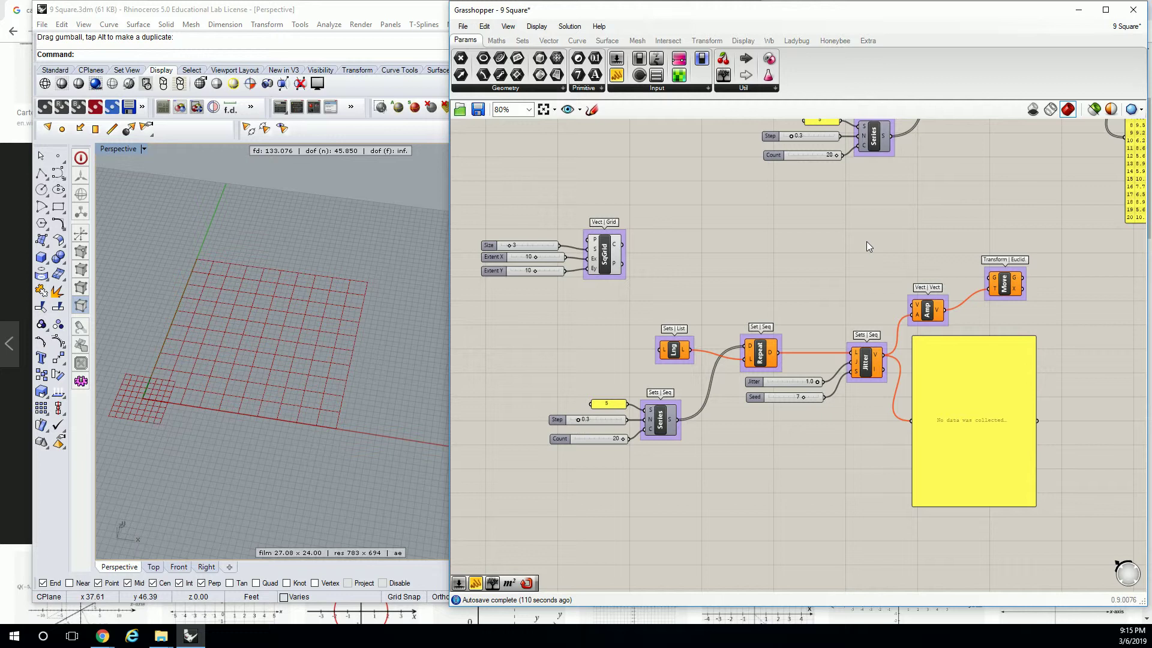
scroll(867, 241, "up", 2)
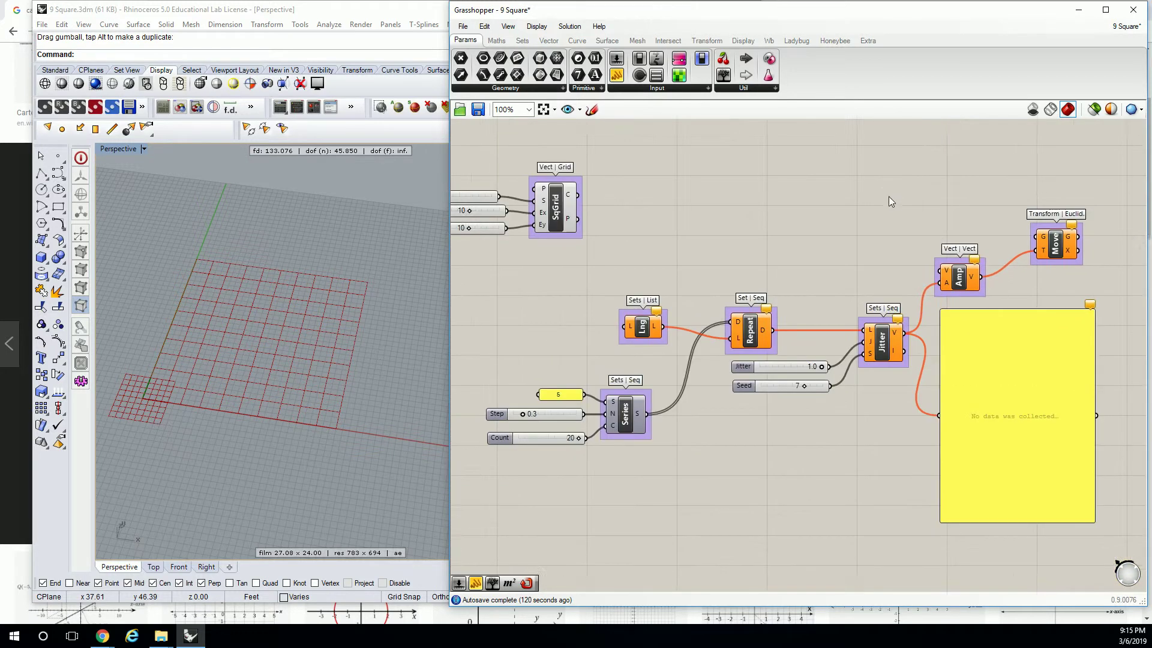
left_click_drag(449, 297, 373, 289)
right_click_drag(575, 268, 626, 267)
right_click_drag(722, 212, 606, 378)
right_click_drag(776, 251, 634, 421)
right_click_drag(685, 344, 879, 397)
left_click_drag(906, 188, 596, 301)
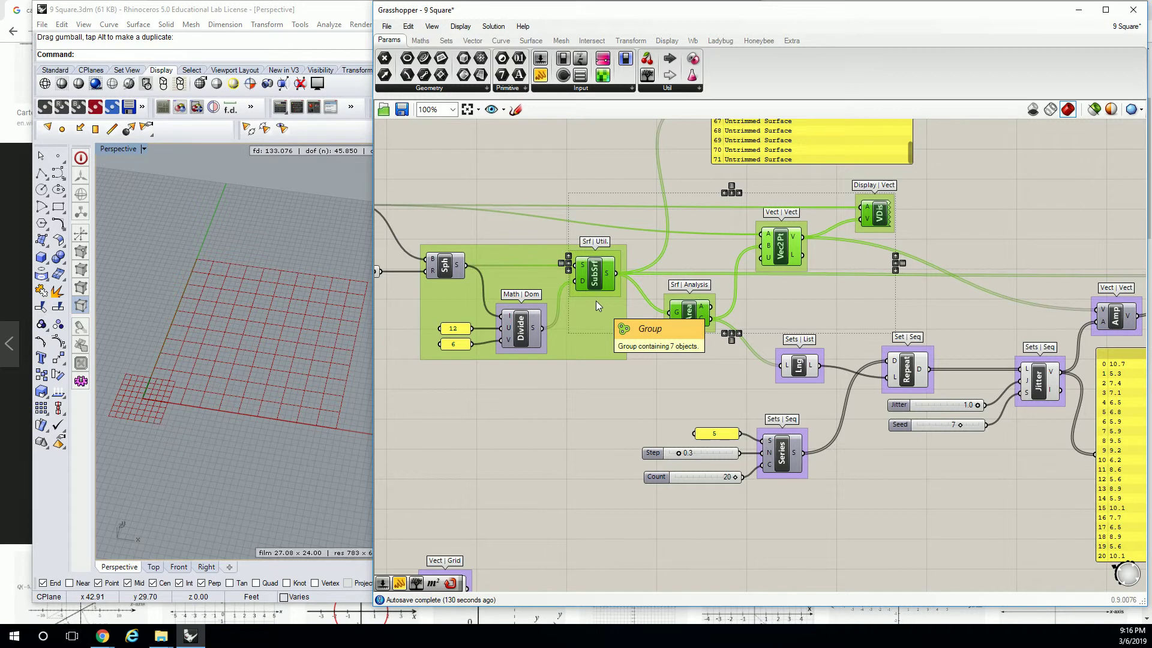
- Clear the selection and pan and zoom to bring the copied orange chain into view
scroll(599, 300, "down", 2)
left_click(687, 287)
scroll(686, 286, "up", 3)
scroll(963, 354, "down", 2)
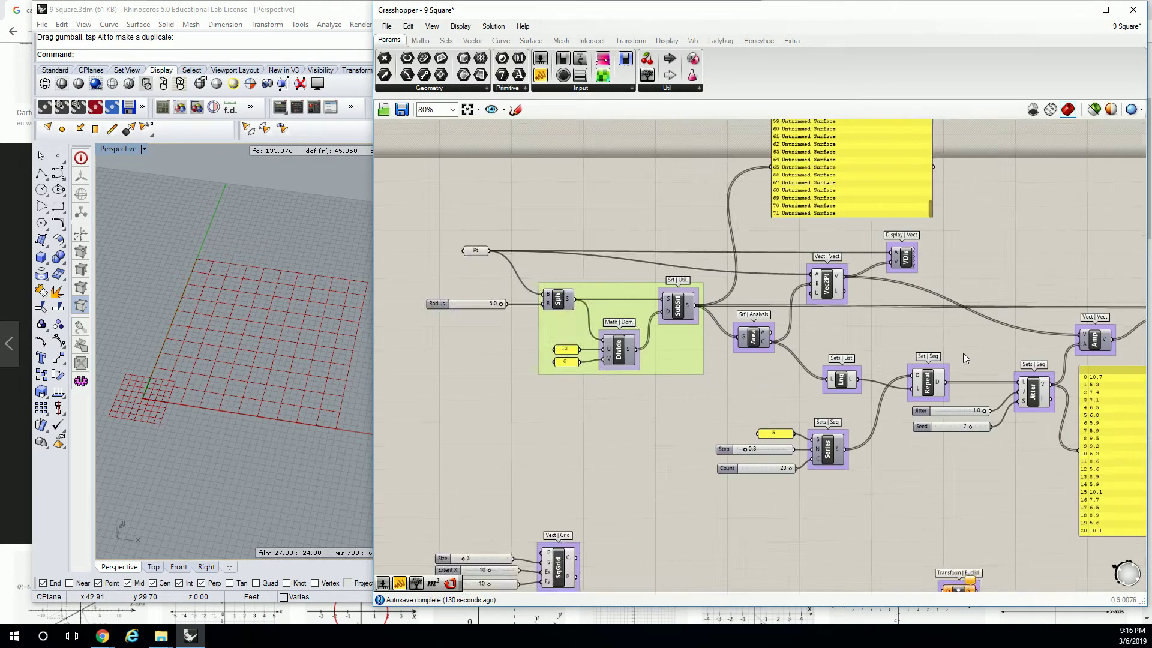
right_click_drag(963, 353, 695, 306)
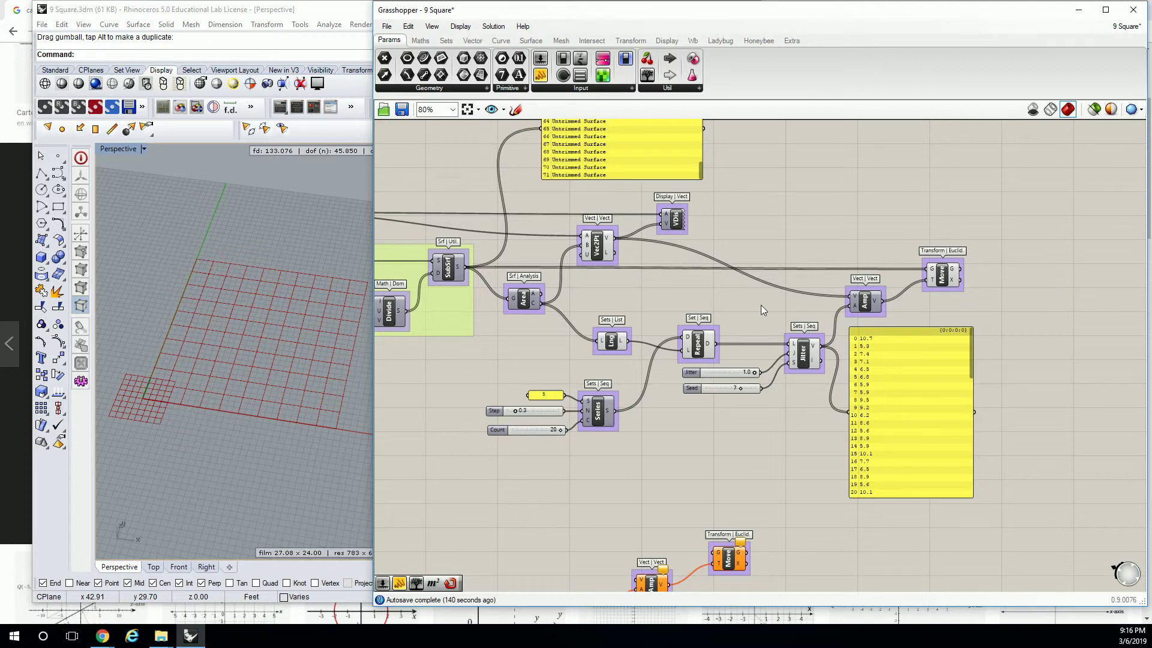
right_click_drag(761, 305, 927, 273)
right_click_drag(846, 270, 876, 150)
right_click_drag(681, 330, 723, 246)
scroll(723, 271, "up", 2)
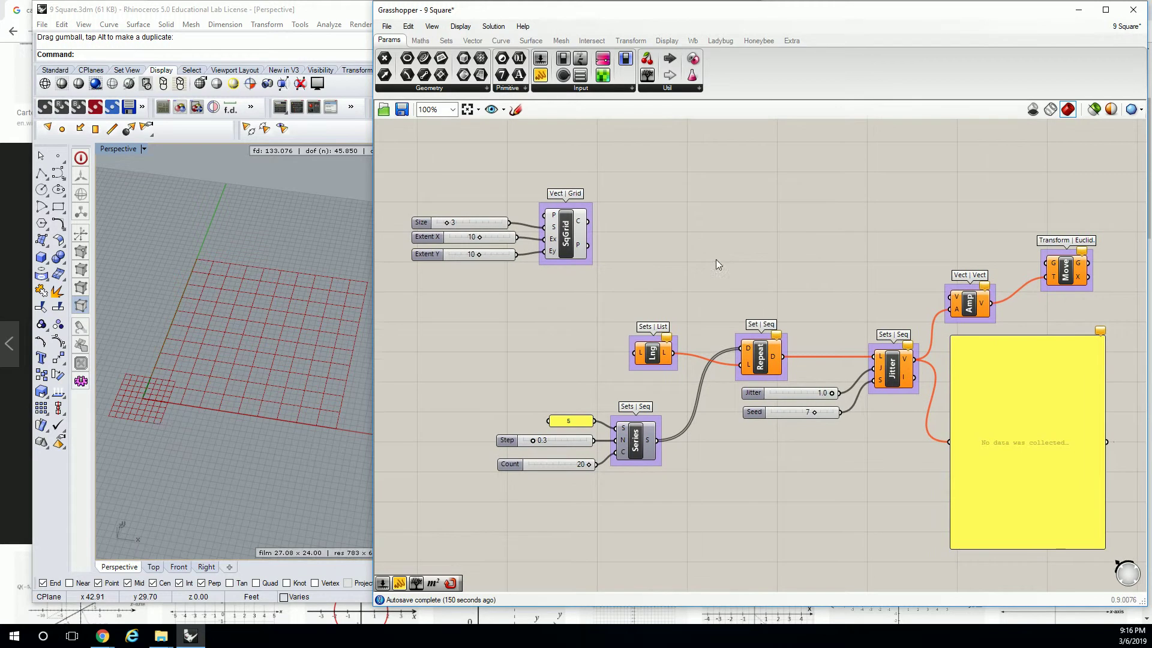
- Disconnect the Jitter wire from the copied Amp component's A input
right_click(957, 299)
left_click(881, 299)
right_click(956, 310)
mouse_move(996, 372)
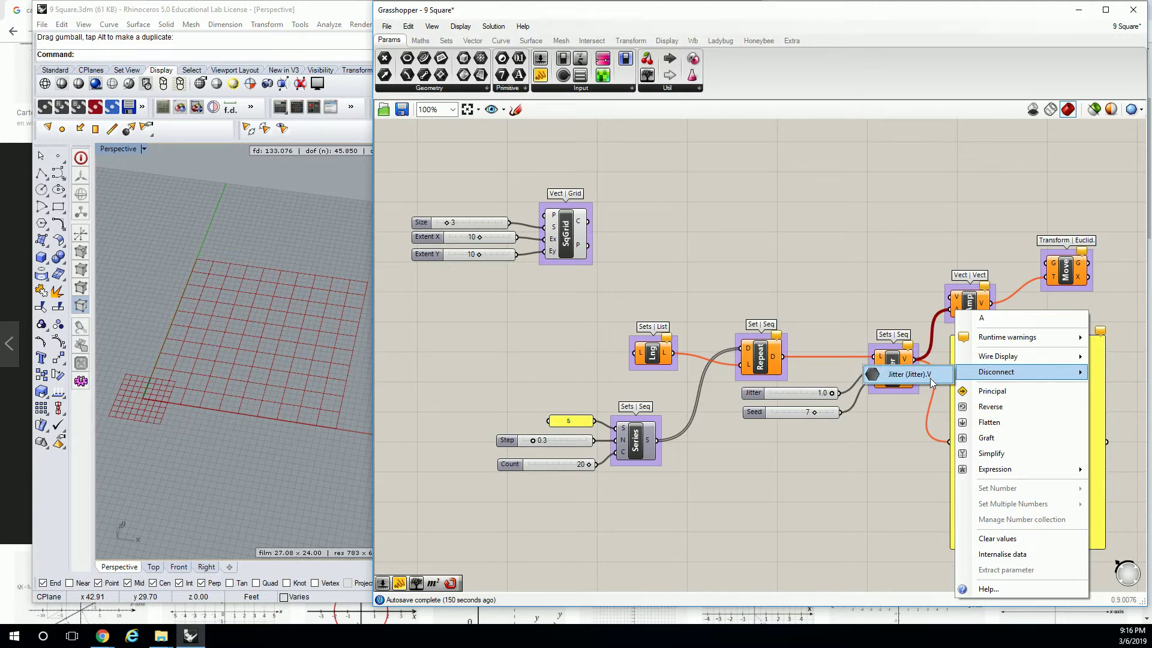
left_click(930, 378)
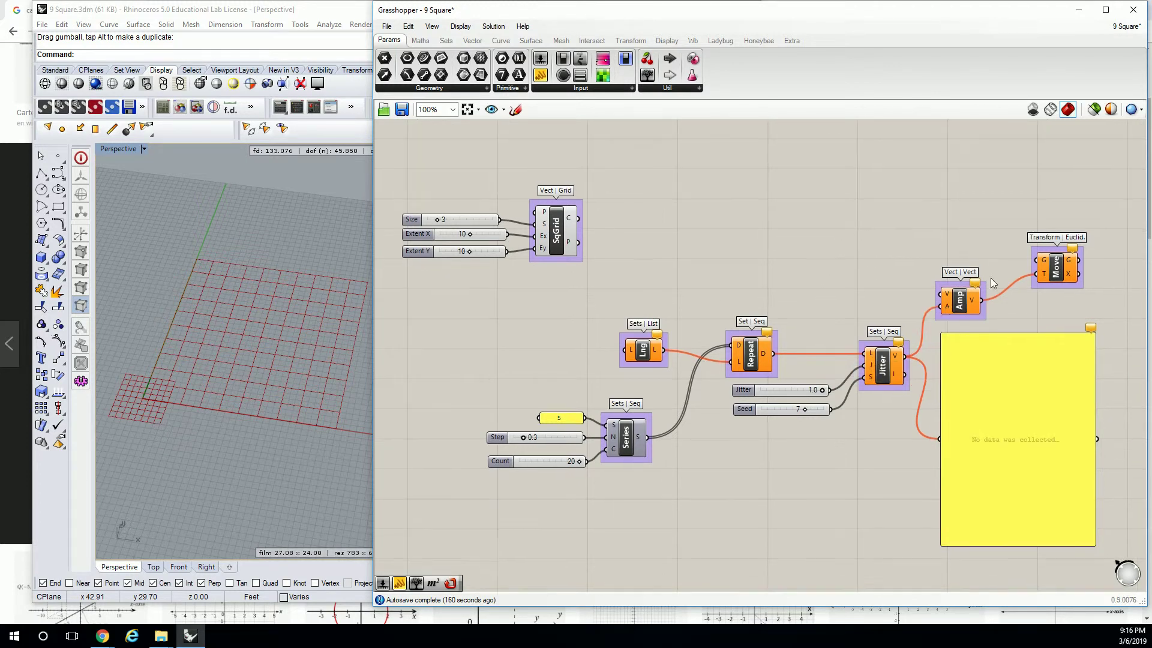
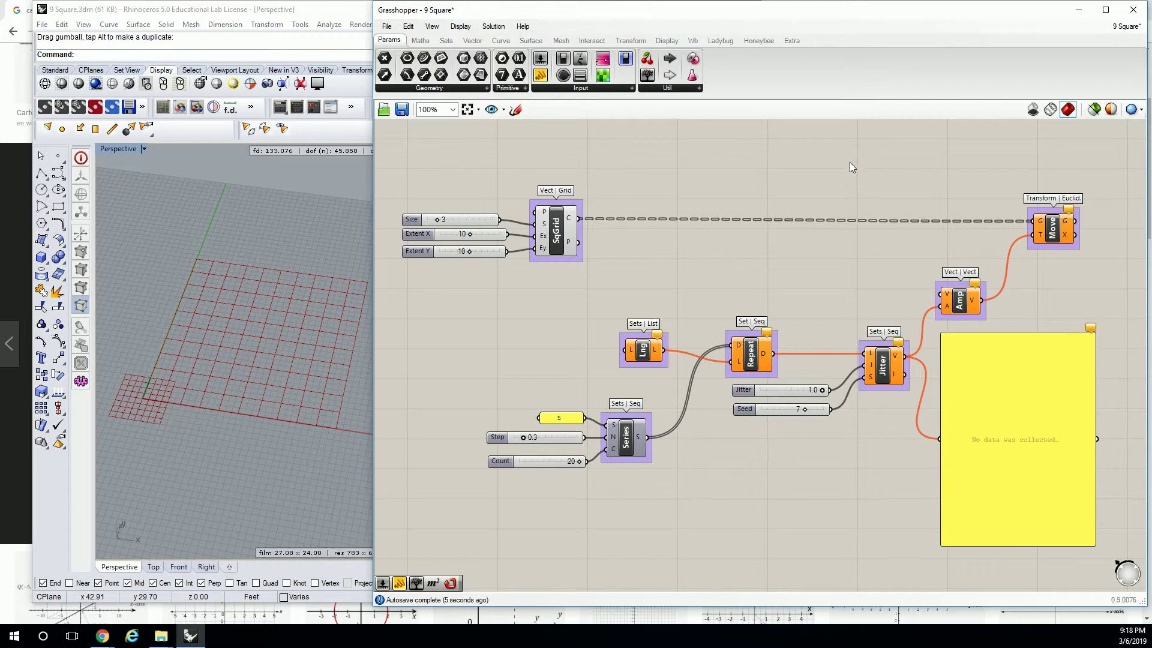
- Pan to the right side of the definition and switch to the Vector tab
right_click_drag(771, 264, 689, 265)
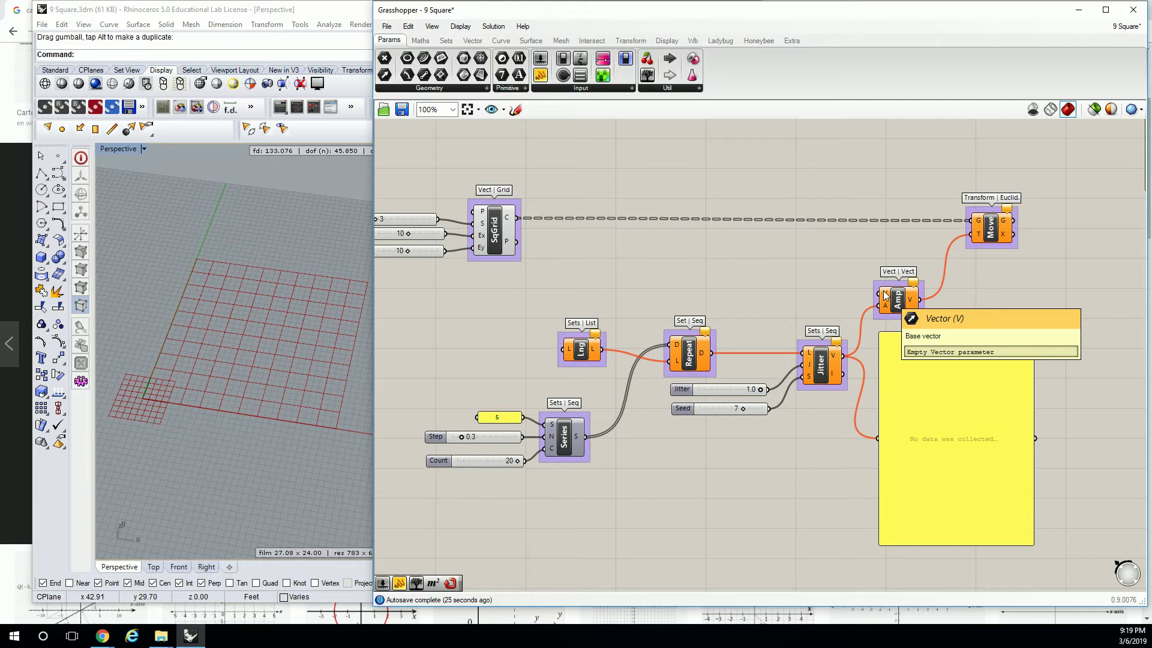
left_click(478, 41)
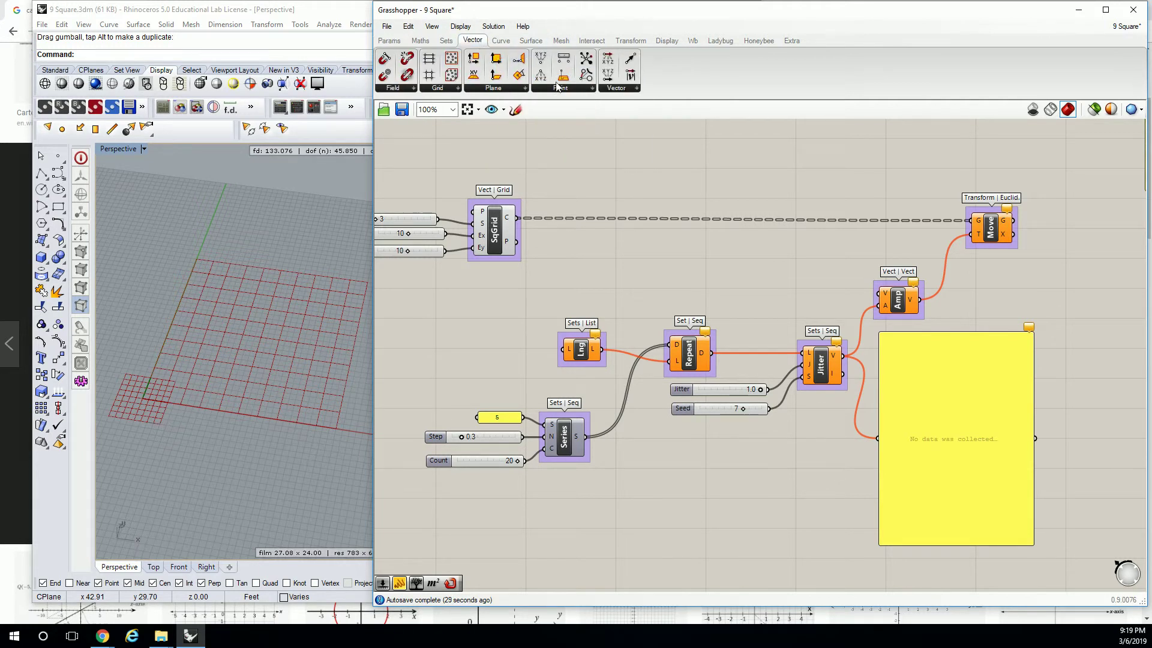
- Add a Unit Z component and wire its vector output into Amplitude's V input
left_click(615, 89)
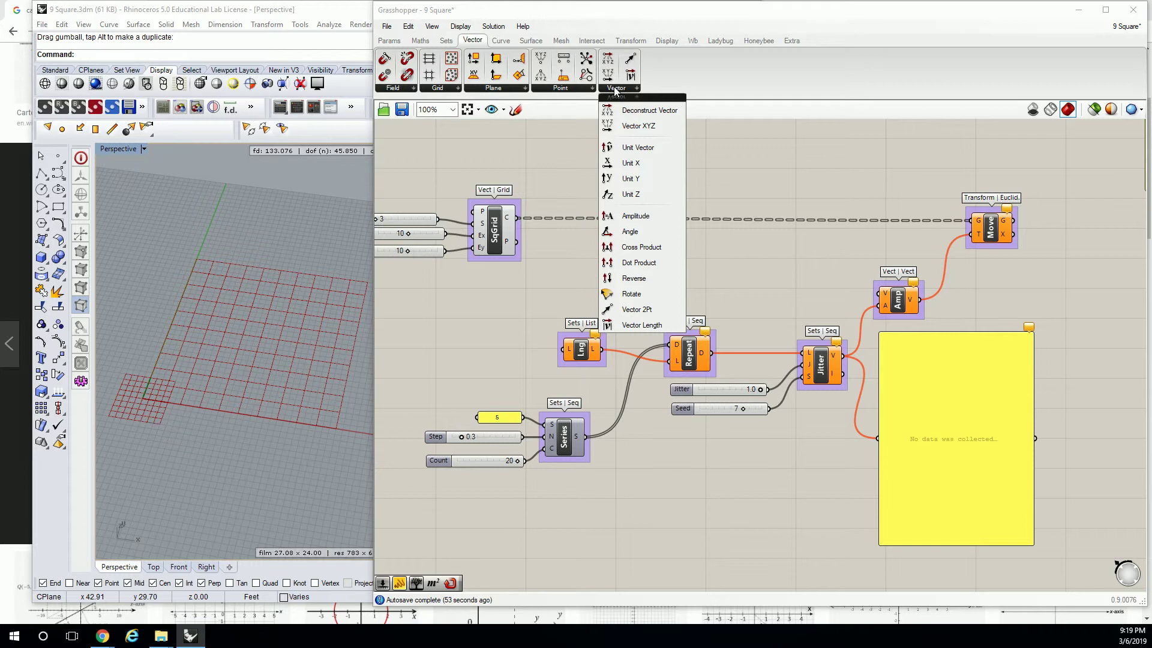
left_click_drag(630, 194, 779, 275)
scroll(780, 279, "up", 4)
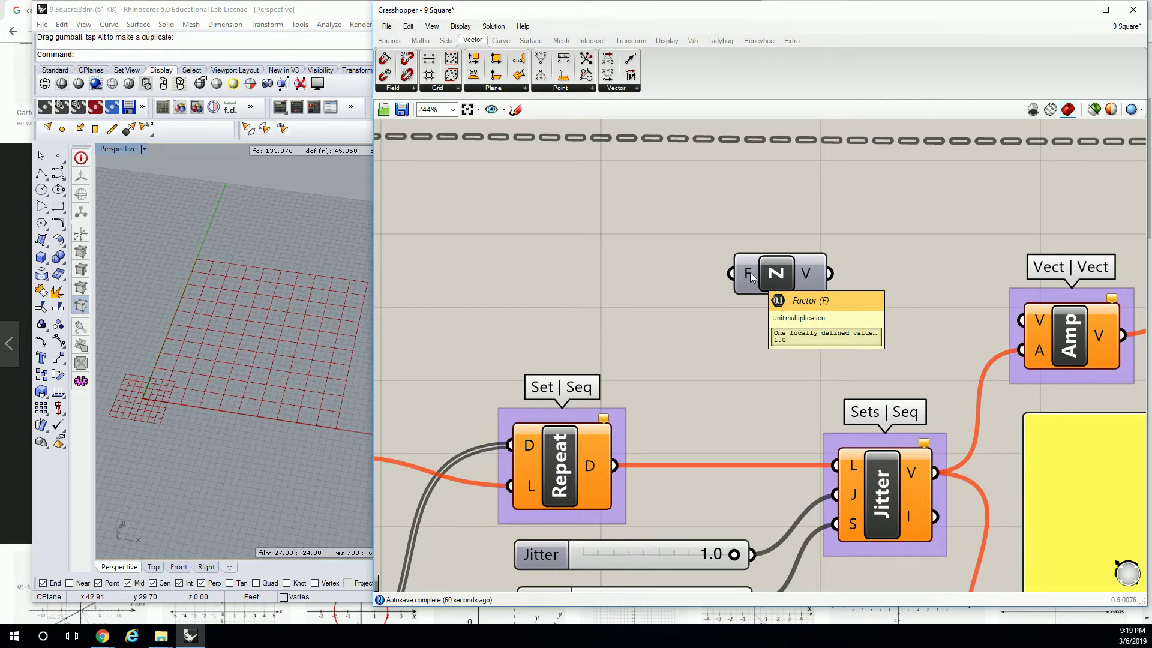
right_click_drag(873, 262, 761, 265)
left_click_drag(718, 277, 907, 325)
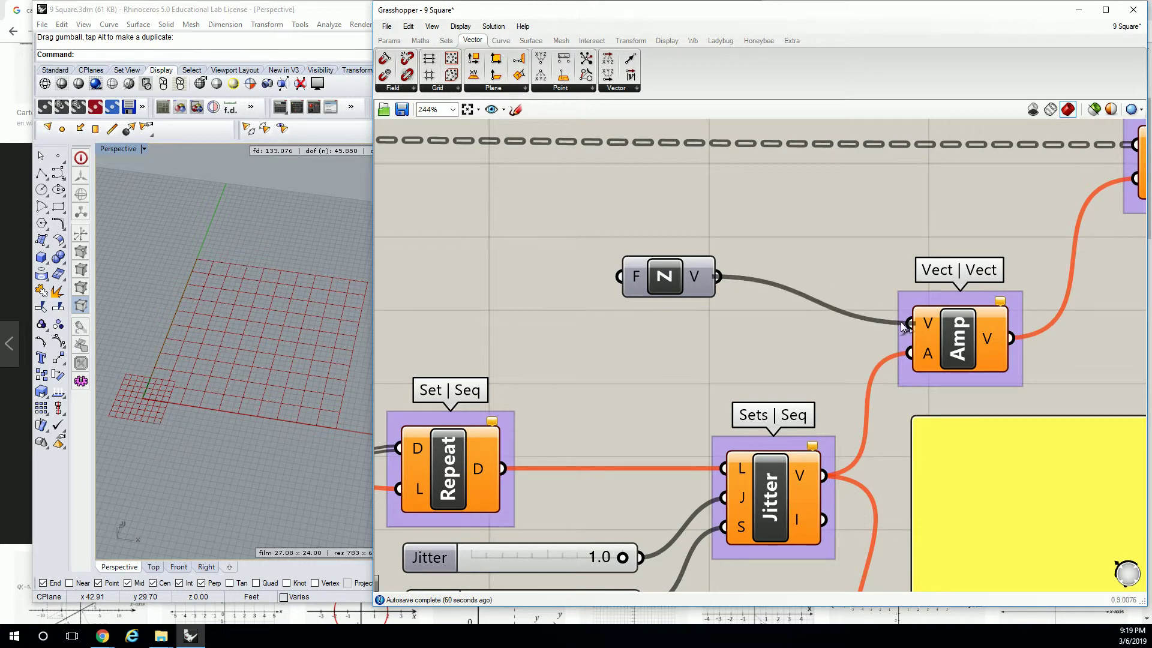
scroll(869, 269, "down", 3)
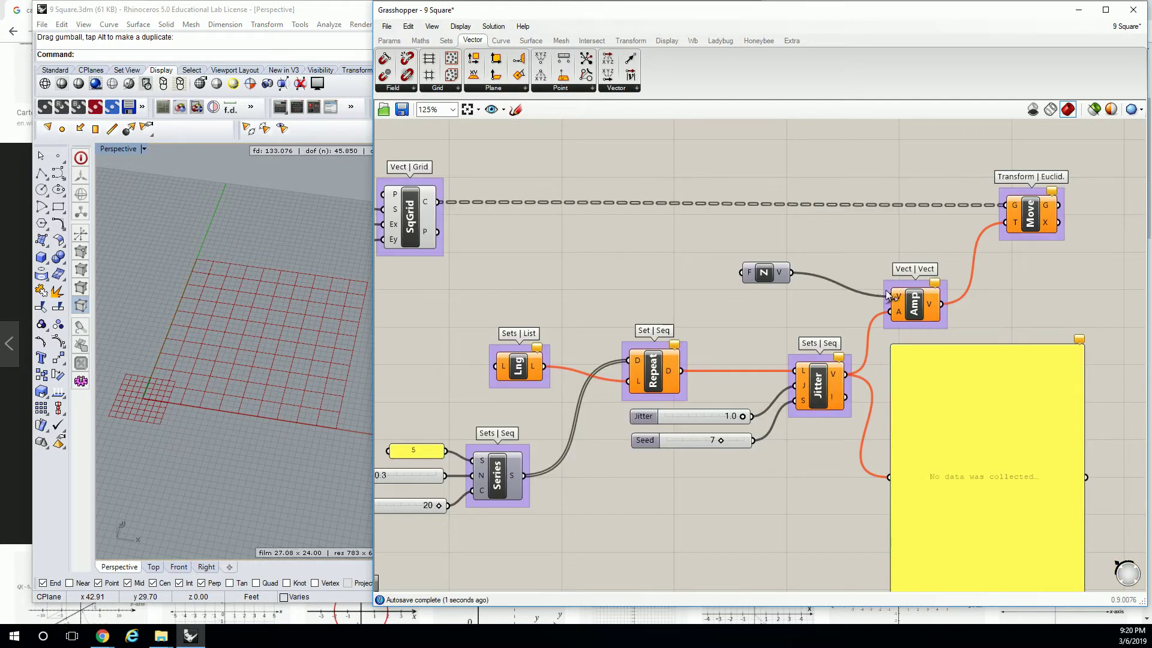
right_click_drag(762, 319, 859, 322)
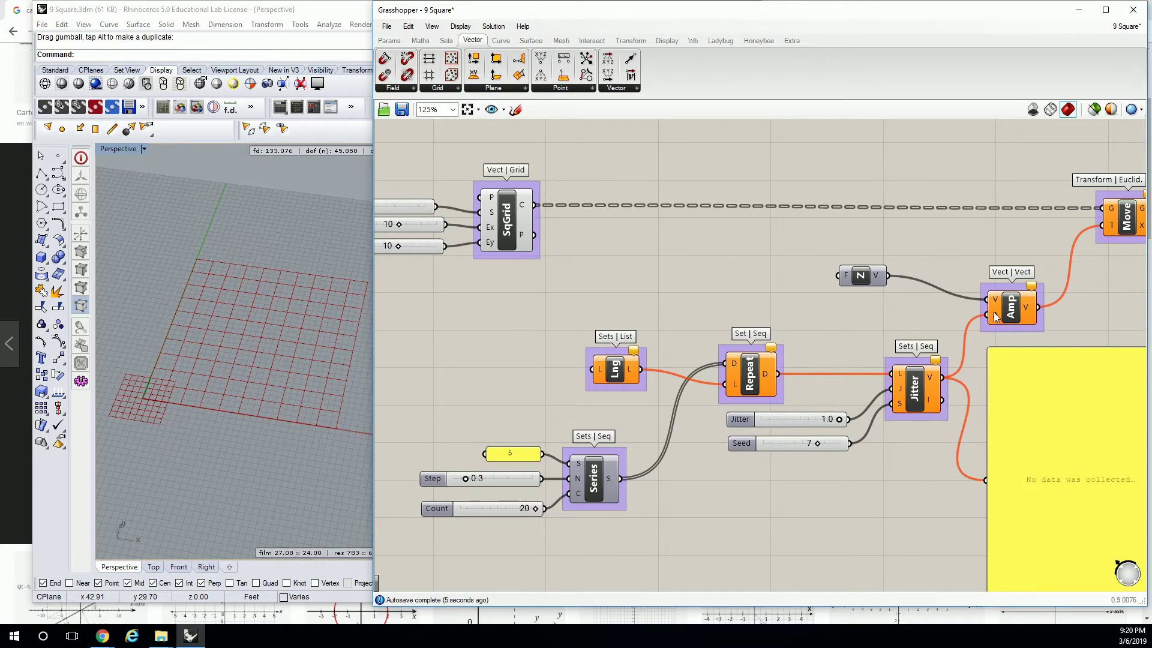
left_click(389, 39)
left_click_drag(532, 83, 837, 300)
double_click(837, 300)
type("1")
left_click(823, 225)
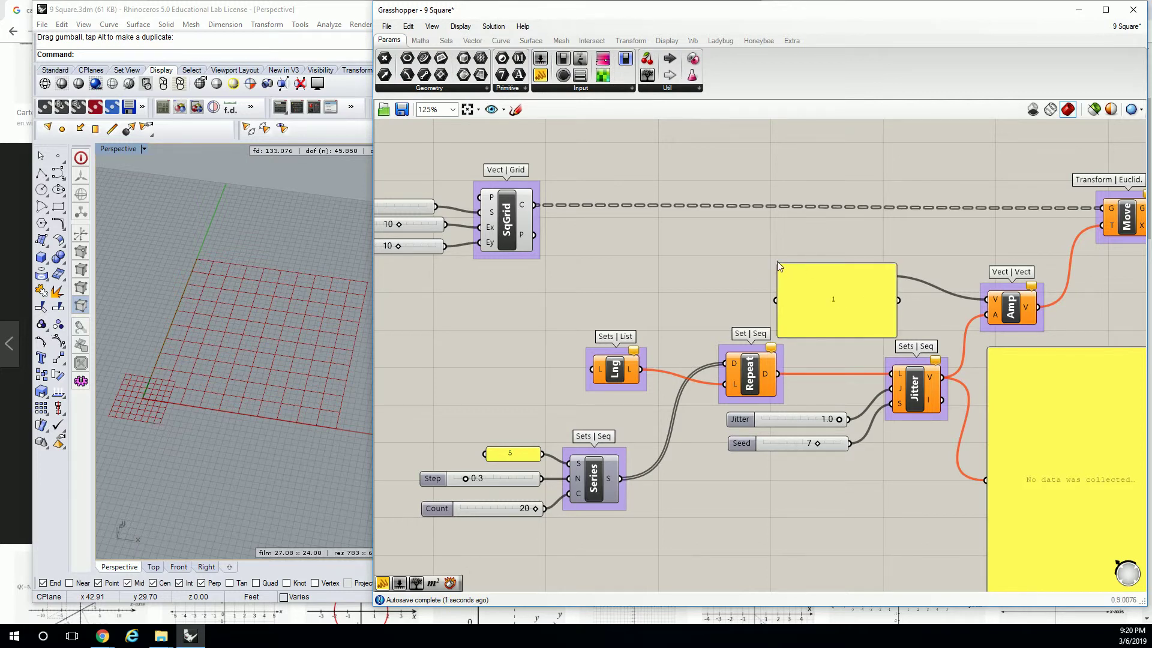
left_click_drag(780, 262, 823, 304)
left_click_drag(897, 319, 988, 314)
right_click_drag(337, 300, 303, 383)
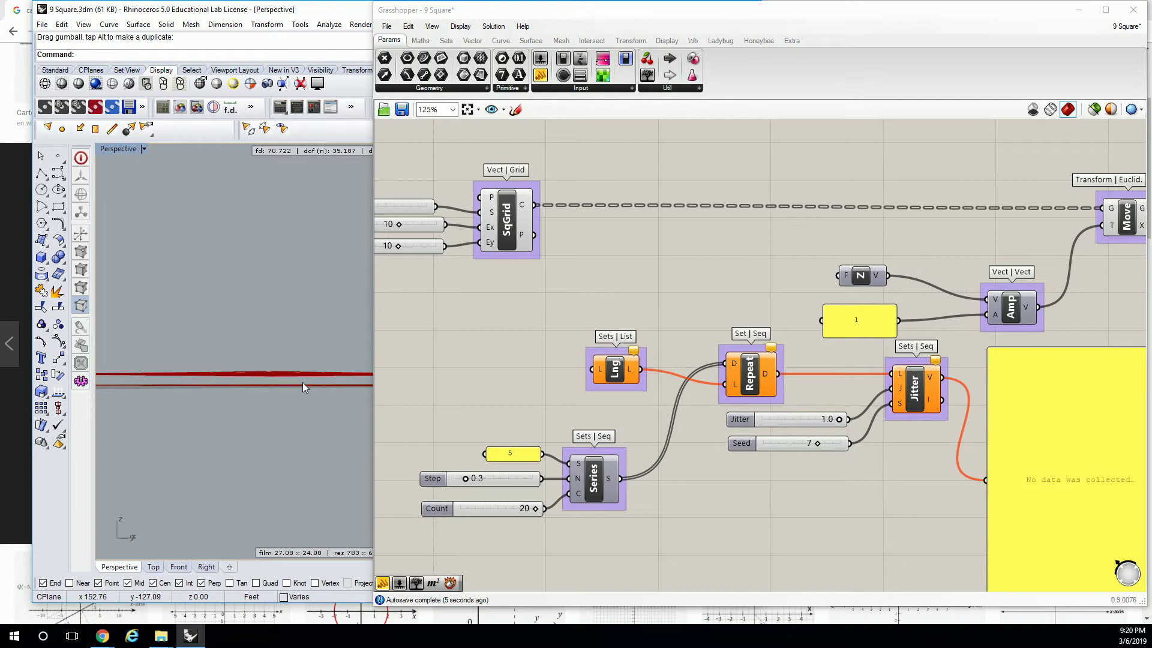
right_click_drag(221, 308, 287, 347)
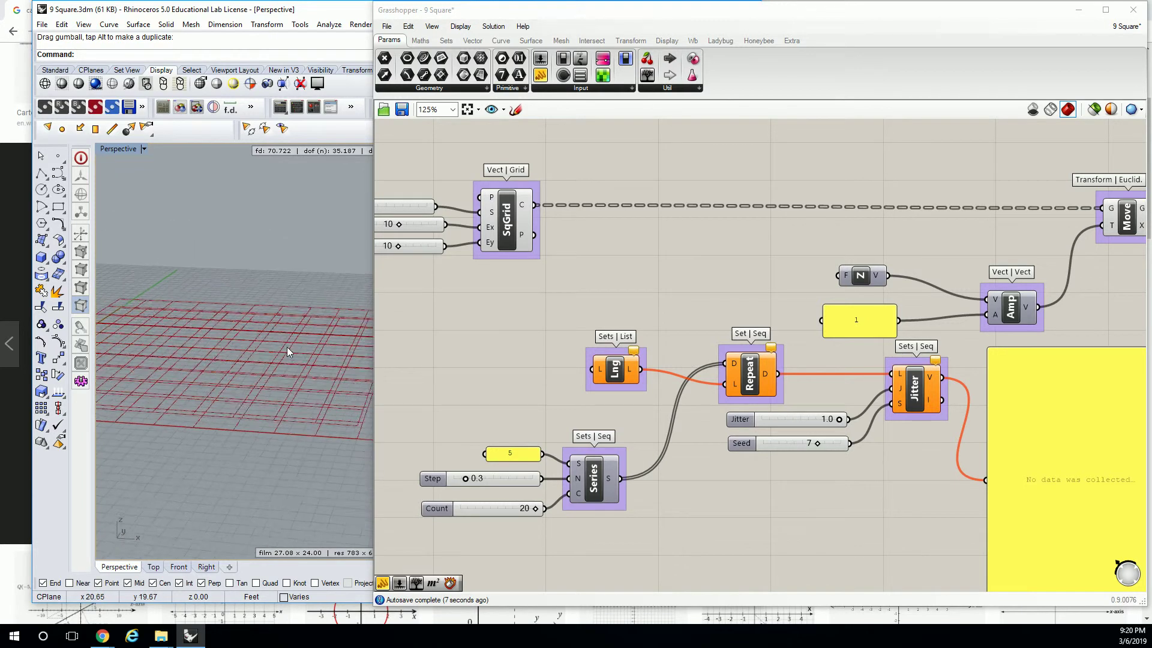
left_click(845, 322)
key("Delete")
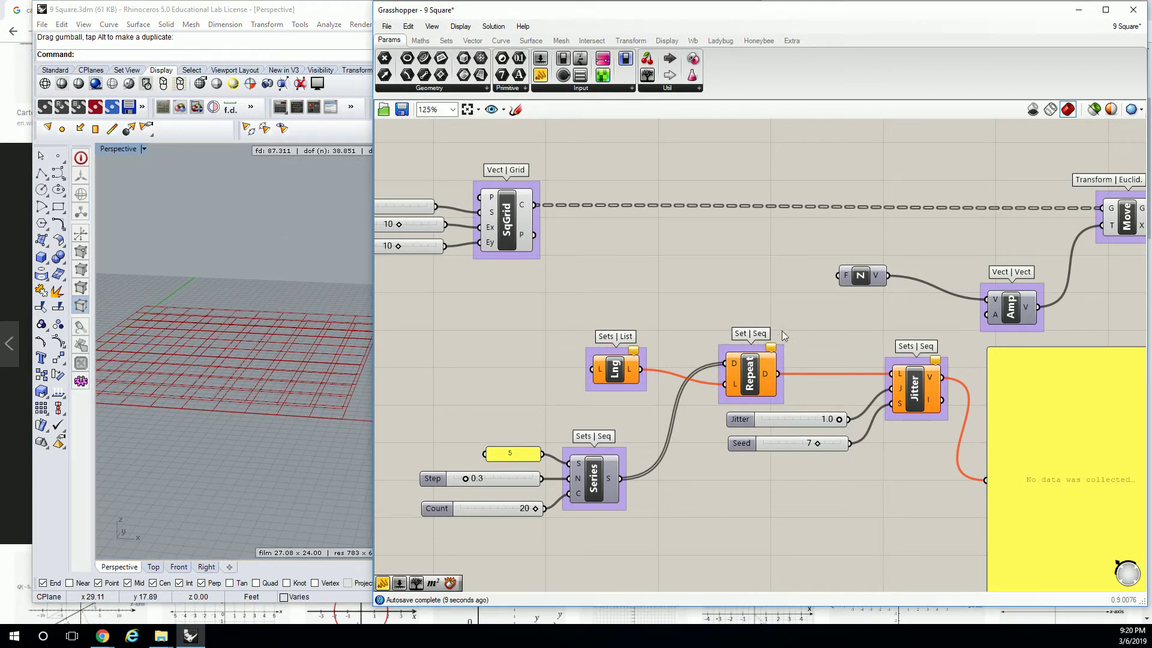
right_click_drag(979, 316, 902, 326)
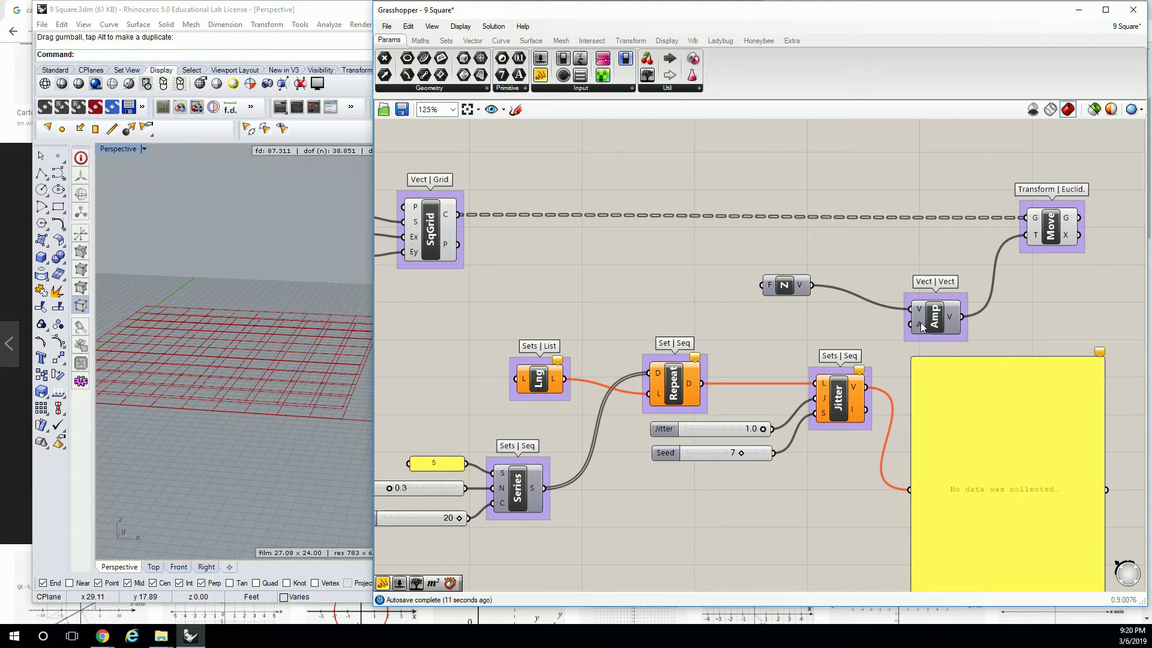
- Wire the Jitter values into the Amplitude component's A input
mouse_move(921, 323)
right_click_drag(289, 346, 266, 339)
right_click(823, 324)
left_click(759, 347)
left_click_drag(864, 386, 911, 325)
scroll(820, 326, "down", 1)
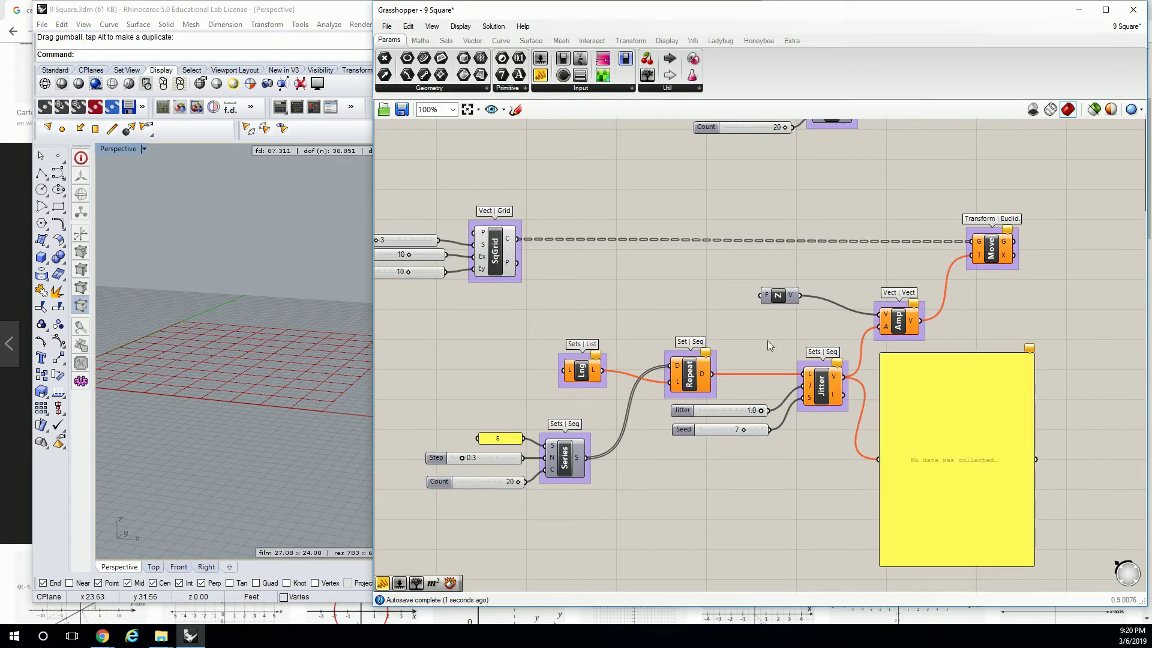
right_click_drag(768, 340, 916, 351)
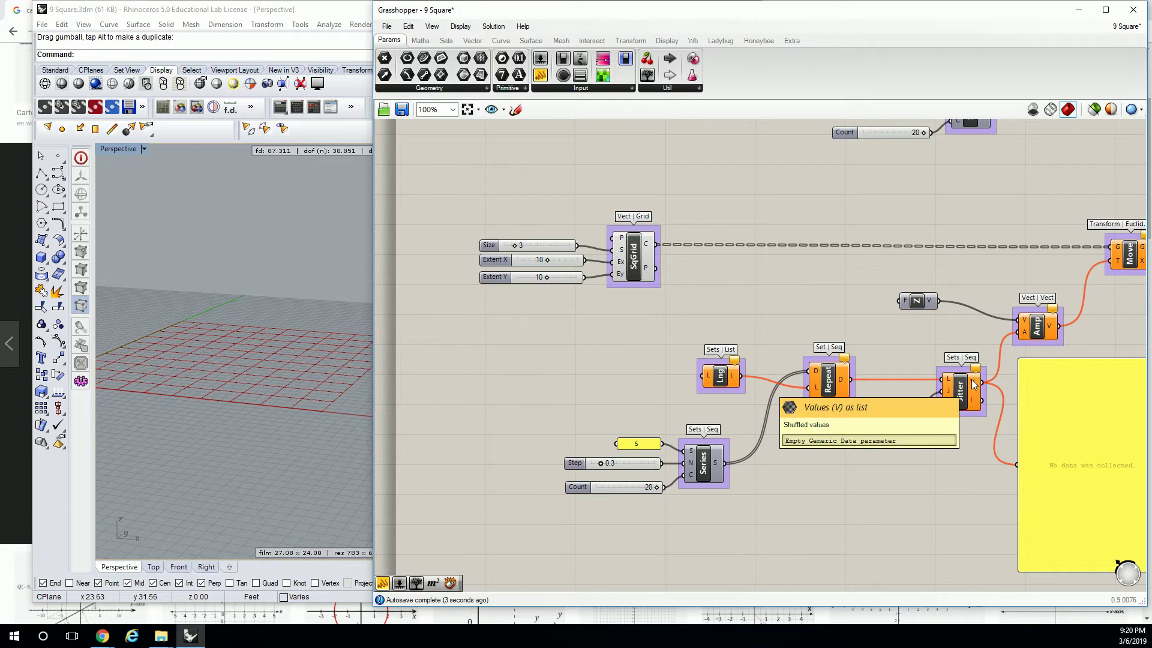
- Connect SqGrid's C cell output to the List Length component's L input
right_click_drag(822, 319, 778, 326)
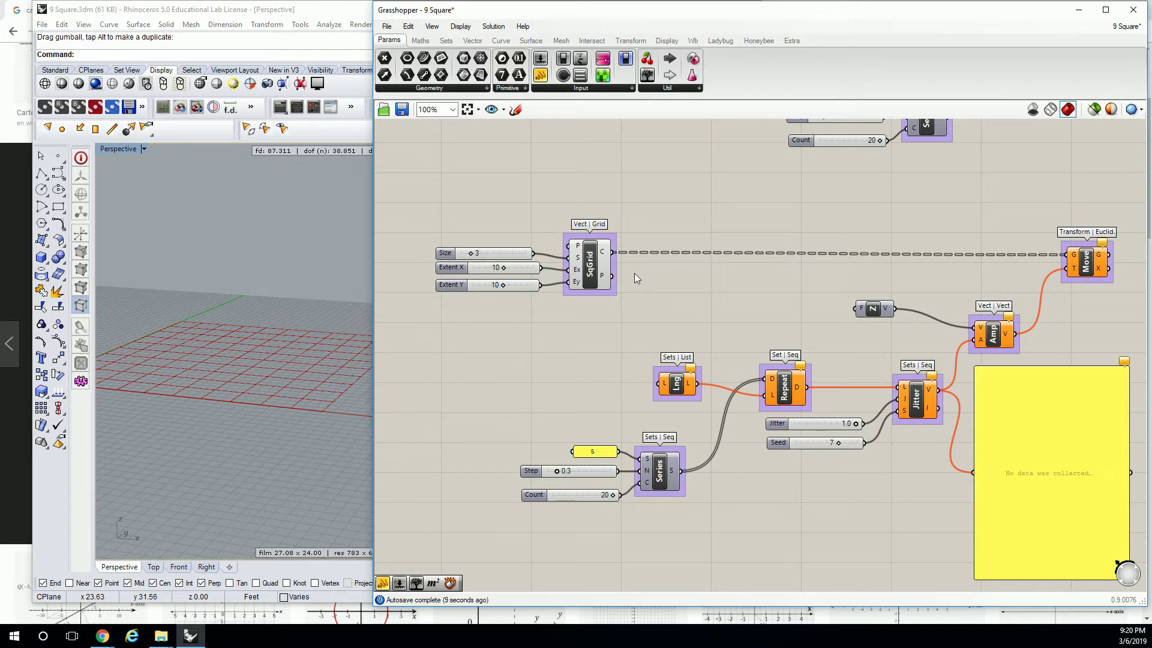
mouse_move(603, 255)
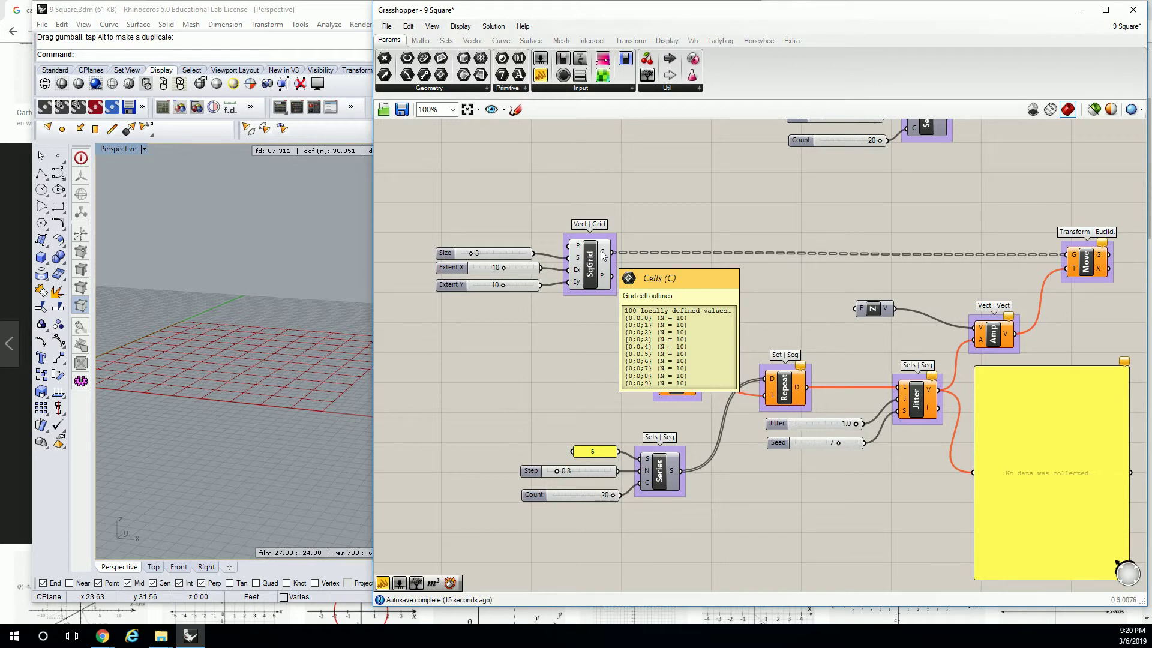
right_click_drag(703, 284, 697, 284)
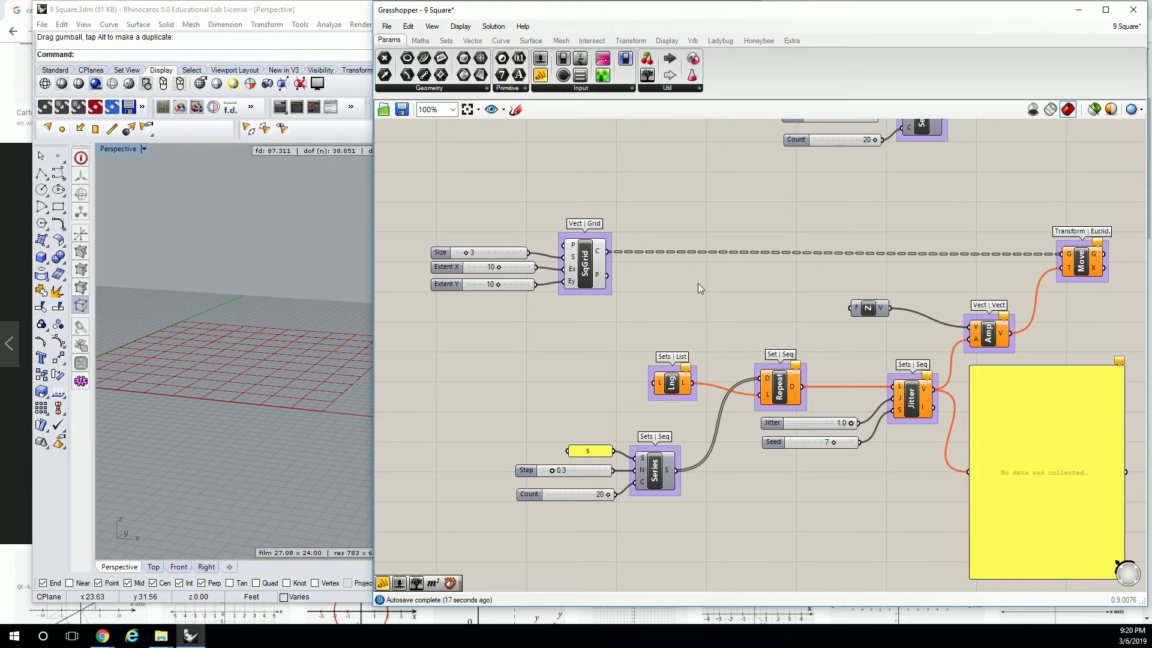
right_click_drag(775, 302, 675, 286)
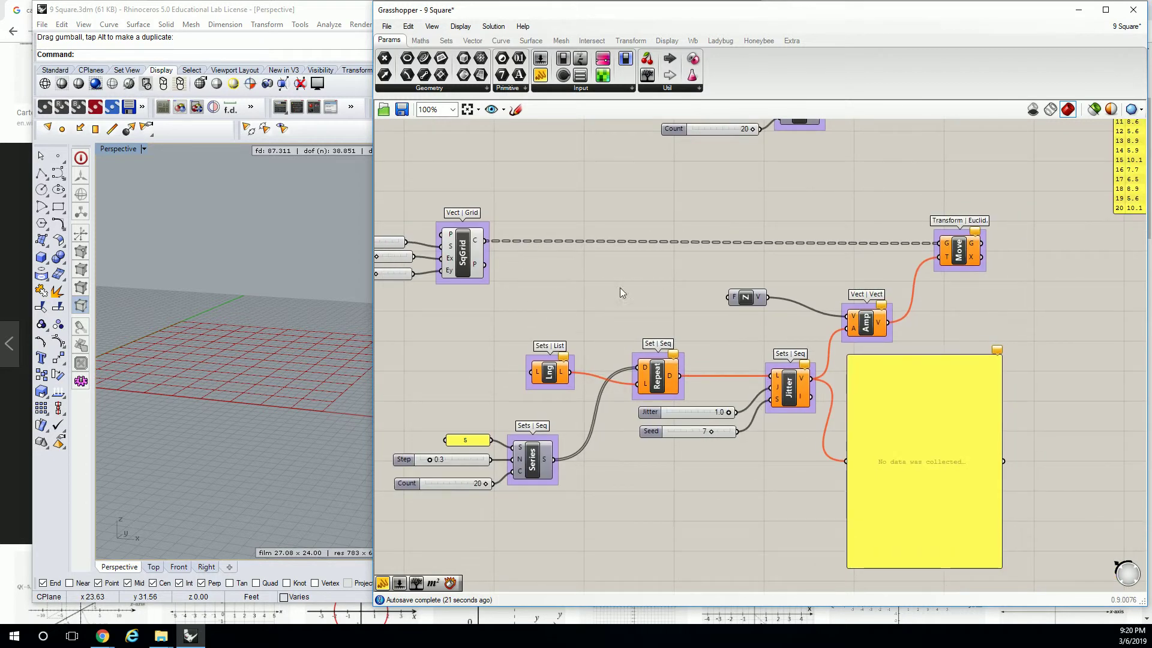
mouse_move(852, 319)
right_click_drag(681, 292, 781, 295)
left_click_drag(585, 243, 666, 374)
right_click_drag(280, 297, 243, 257)
left_click(374, 237)
- Narrow the Grasshopper window to widen the Rhino viewport
left_click_drag(373, 236, 567, 241)
mouse_move(379, 260)
right_mouse_down()
mouse_move(352, 280)
mouse_move(356, 267)
right_mouse_up()
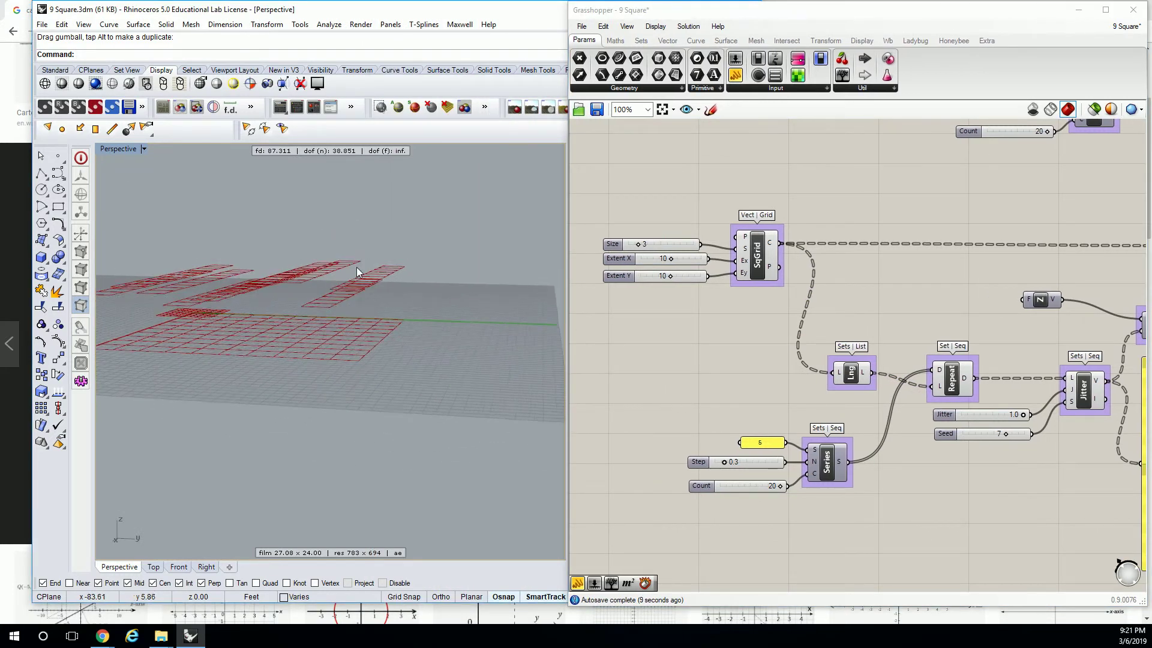
scroll(358, 270, "up", 2)
- Cancel the stray Point command and orbit the Perspective view over the raised grid cells
right_click(275, 259)
scroll(274, 260, "up", 5)
left_click(267, 263)
right_click_drag(276, 260, 428, 308)
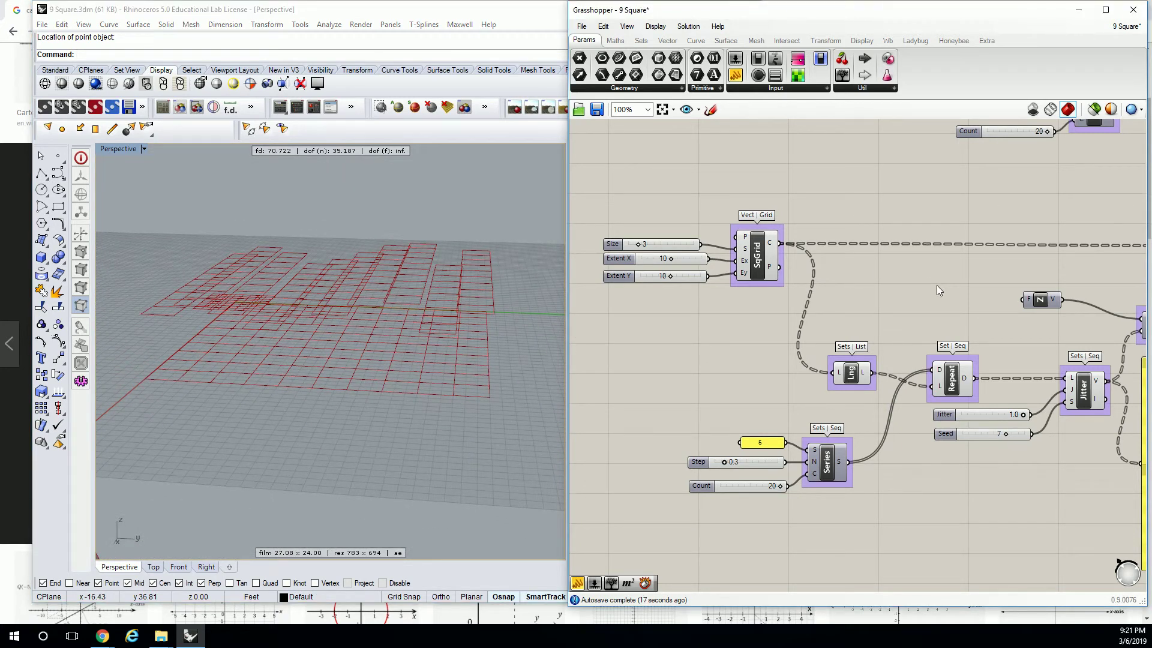
right_click_drag(946, 277, 812, 254)
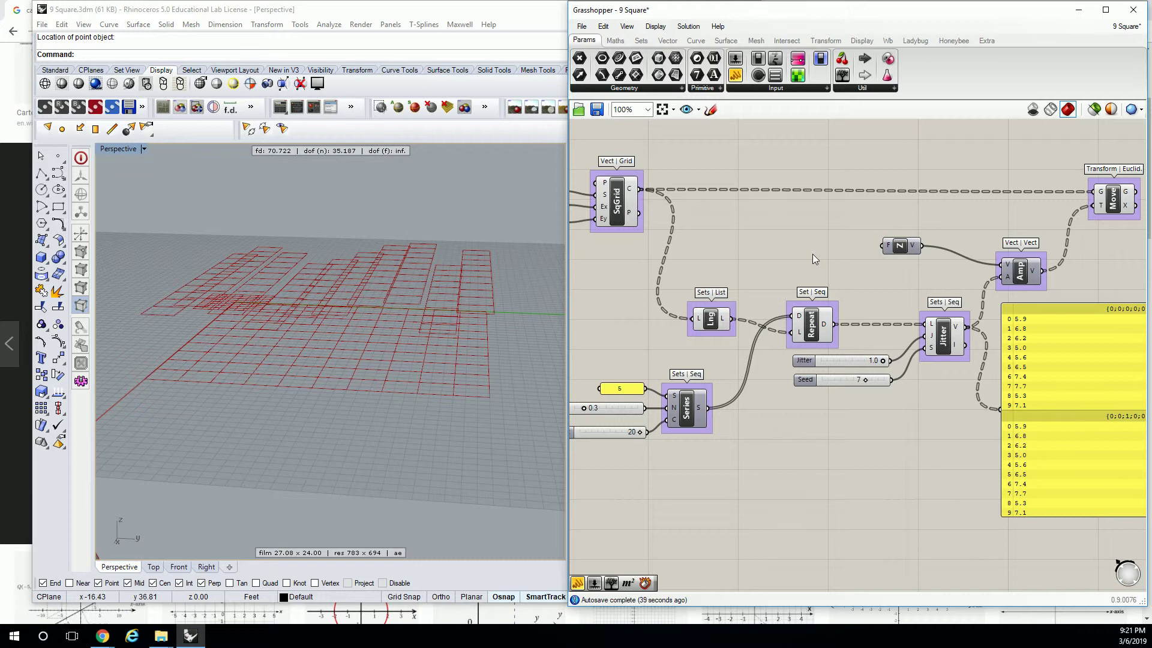
right_click_drag(380, 296, 402, 280)
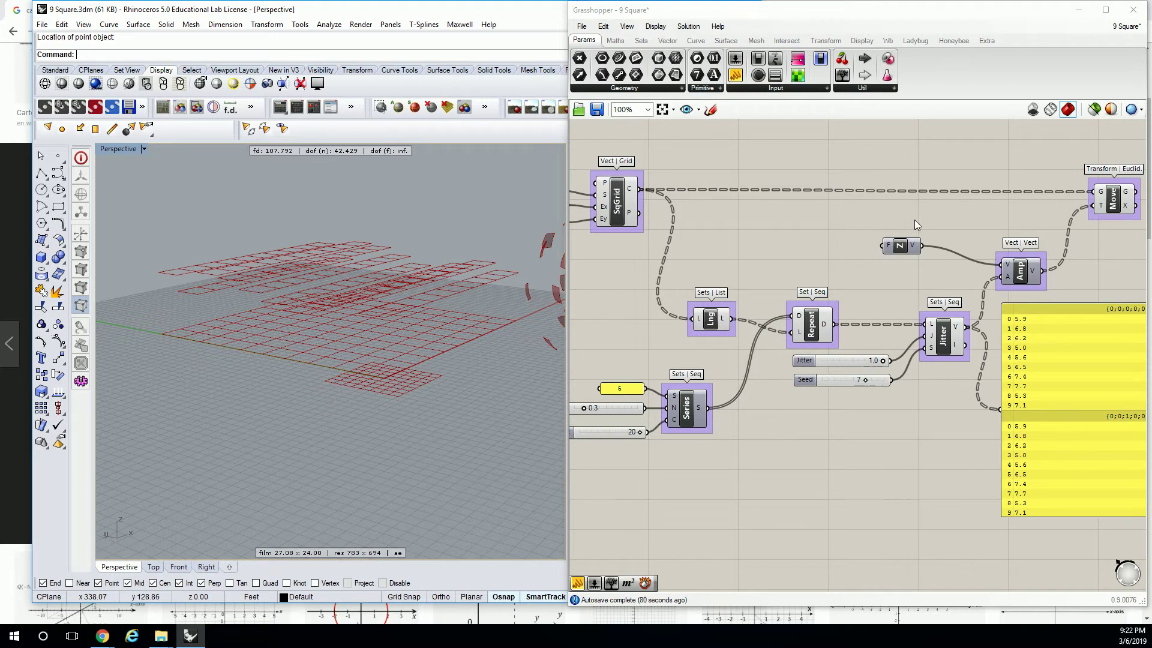
right_click_drag(979, 155, 882, 442)
right_click_drag(994, 212, 866, 309)
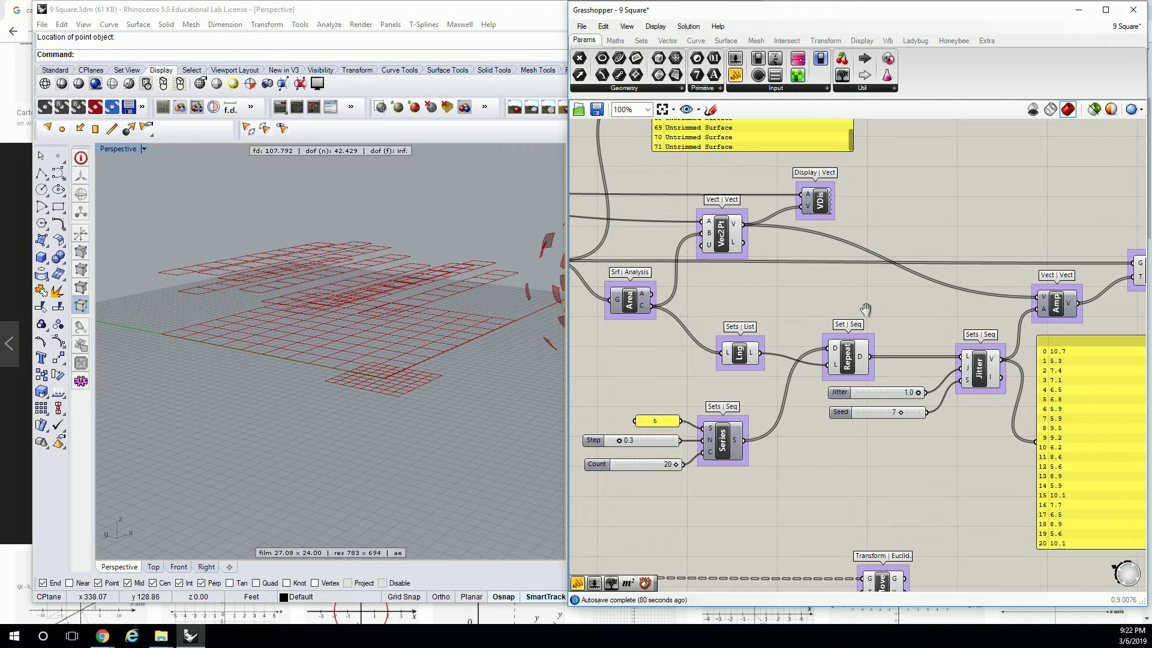
right_click_drag(821, 460, 794, 483)
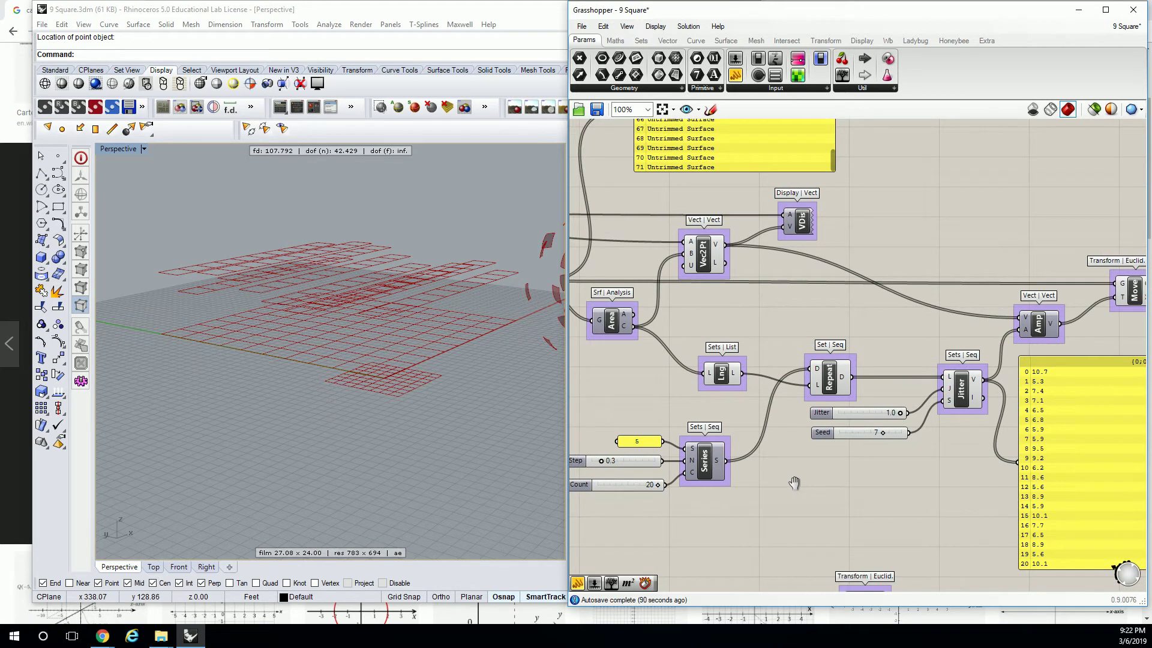
right_click_drag(794, 483, 753, 482)
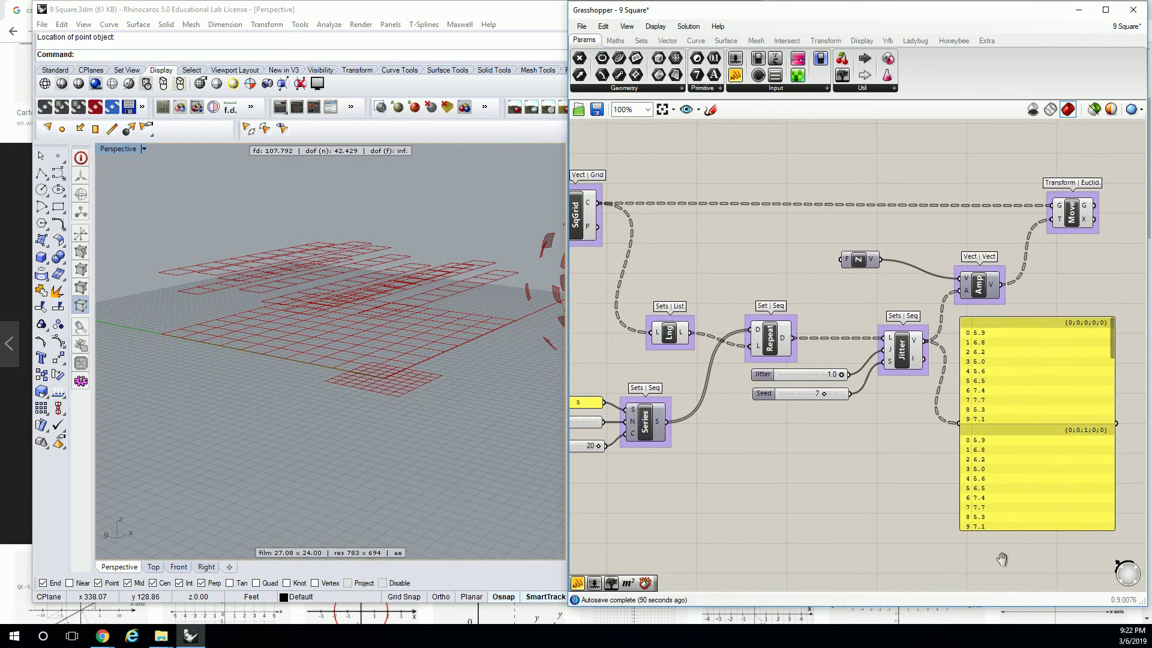
right_click_drag(1002, 559, 746, 496)
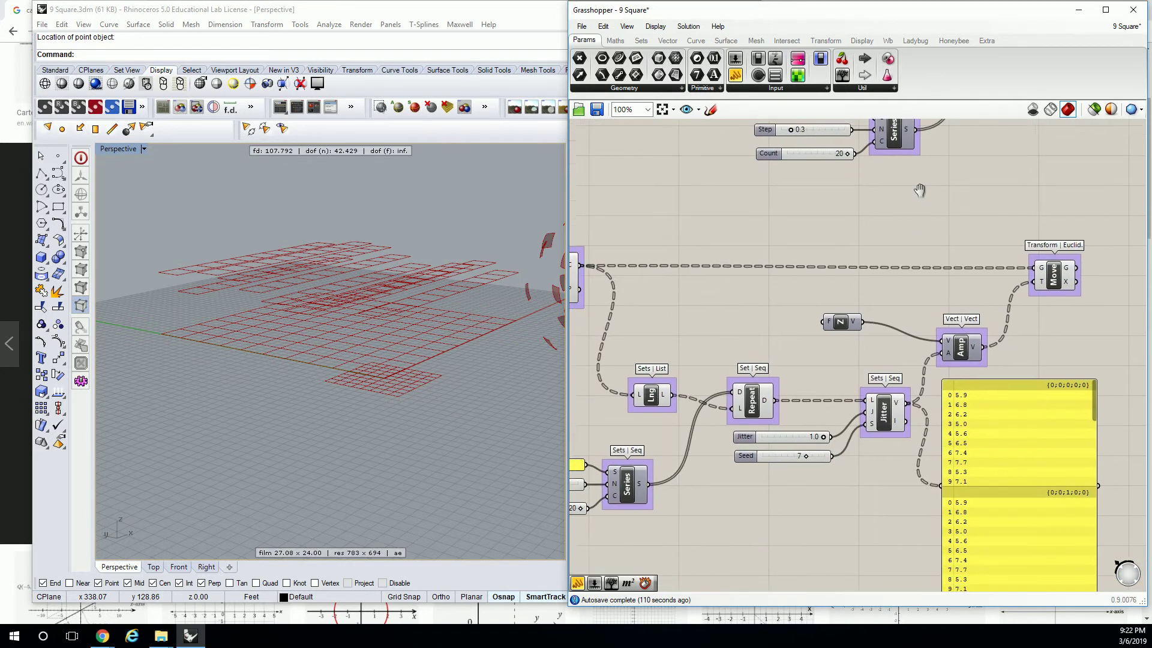
right_click_drag(919, 187, 969, 171)
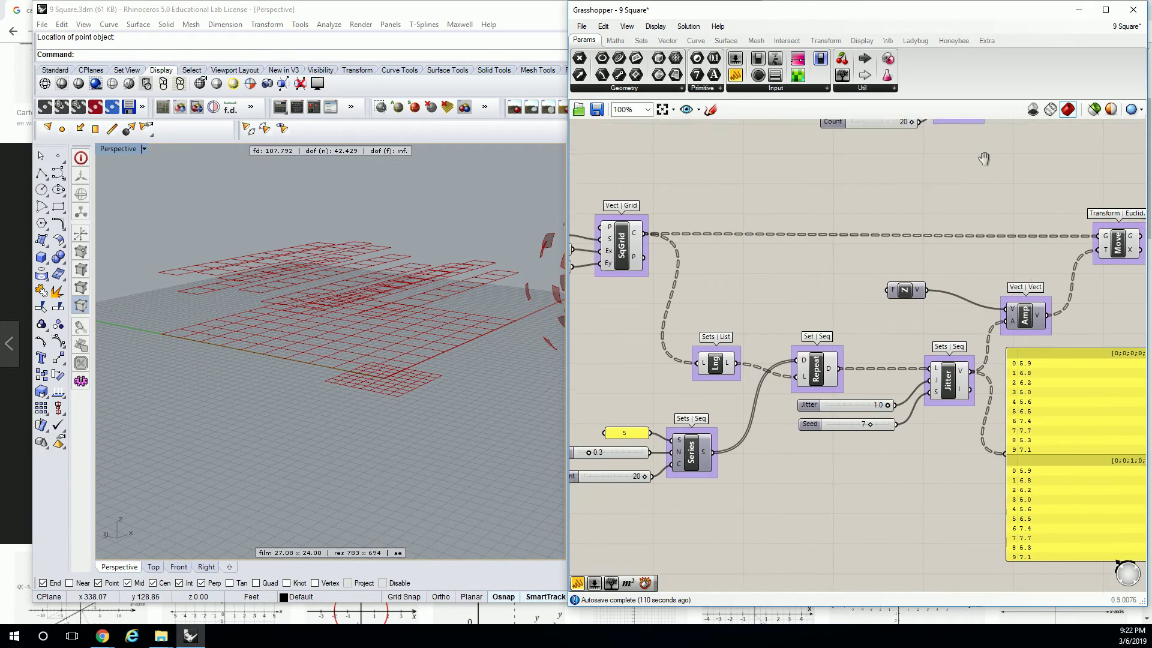
right_click_drag(980, 159, 988, 155)
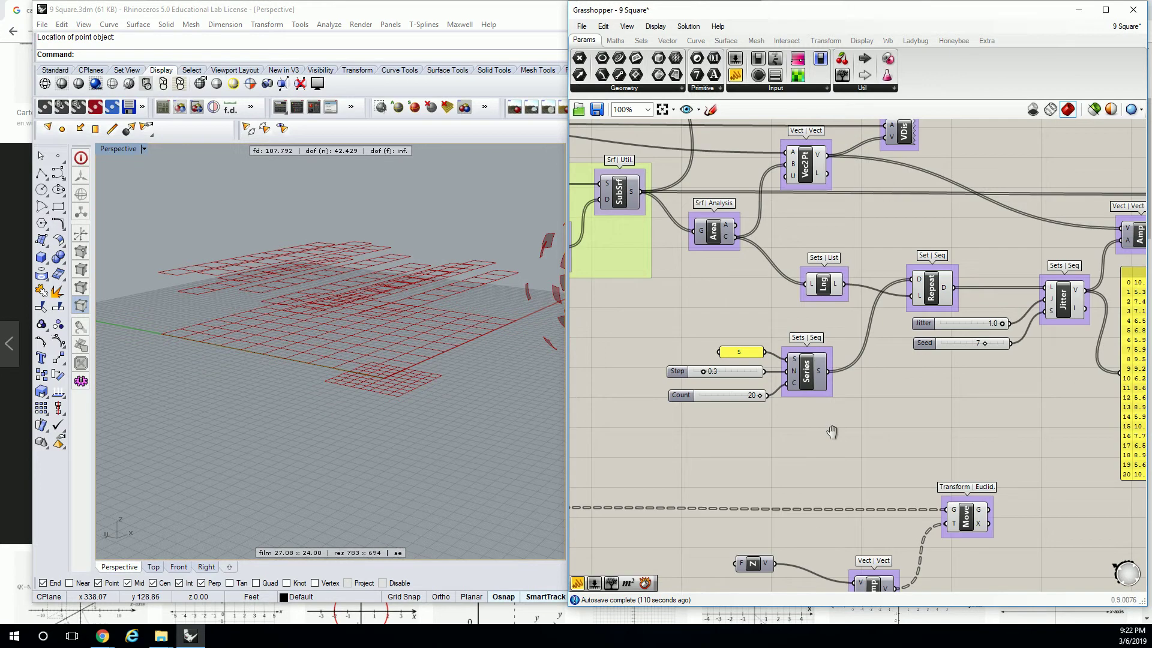
right_click_drag(989, 154, 990, 180)
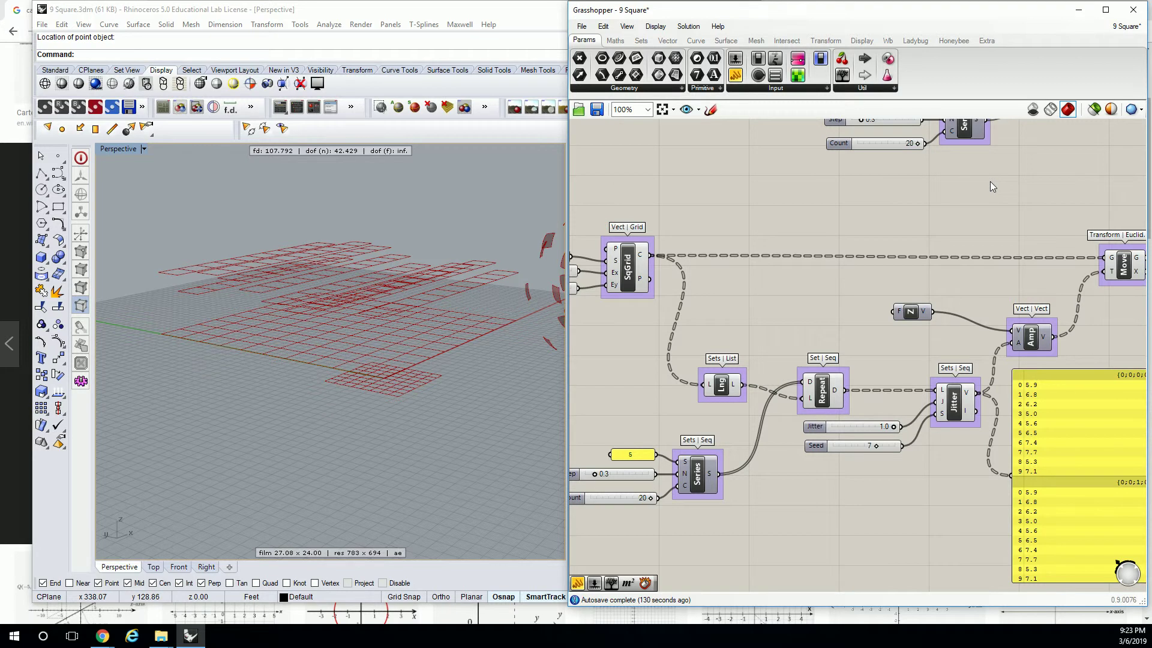
- Window-select the Series component with its Step and Count sliders and shift the group left
right_click_drag(941, 192, 856, 241)
scroll(954, 215, "up", 1)
right_click_drag(874, 172, 925, 310)
left_click_drag(941, 348, 774, 247)
left_click_drag(912, 302, 581, 327)
right_click_drag(807, 317, 891, 293)
- Reposition the Series group up and right, beside the Length and Repeat components
scroll(873, 358, "up", 4)
right_click_drag(862, 406, 883, 306)
right_click_drag(849, 340, 855, 326)
scroll(865, 272, "up", 1)
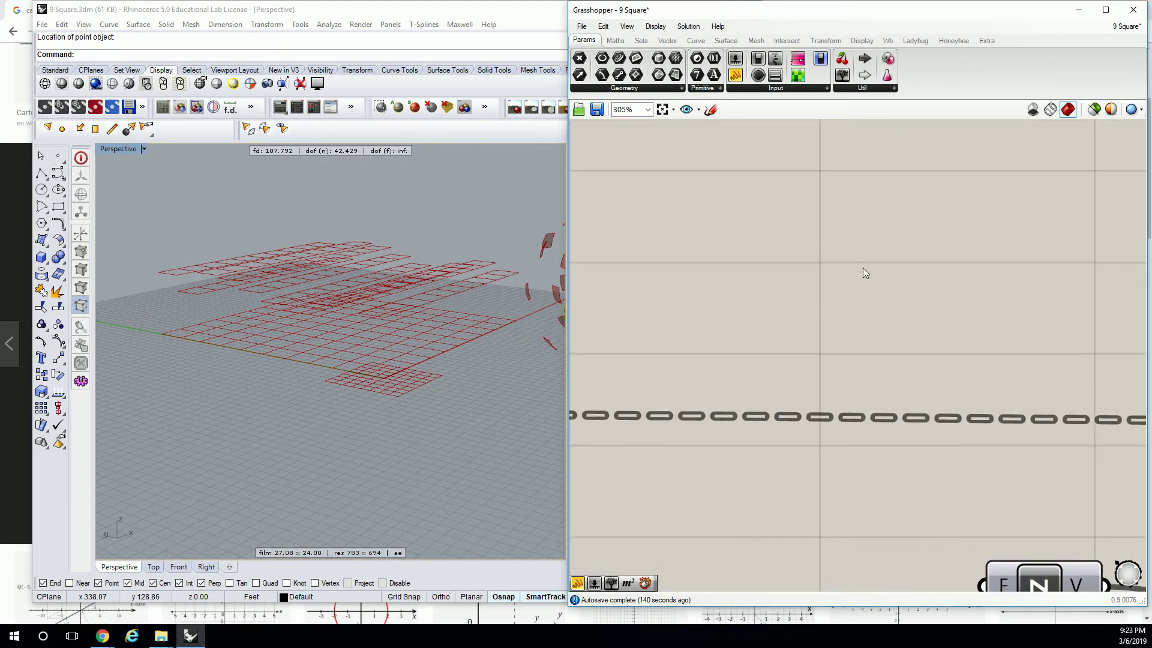
right_click_drag(863, 200, 888, 296)
right_click_drag(890, 171, 920, 564)
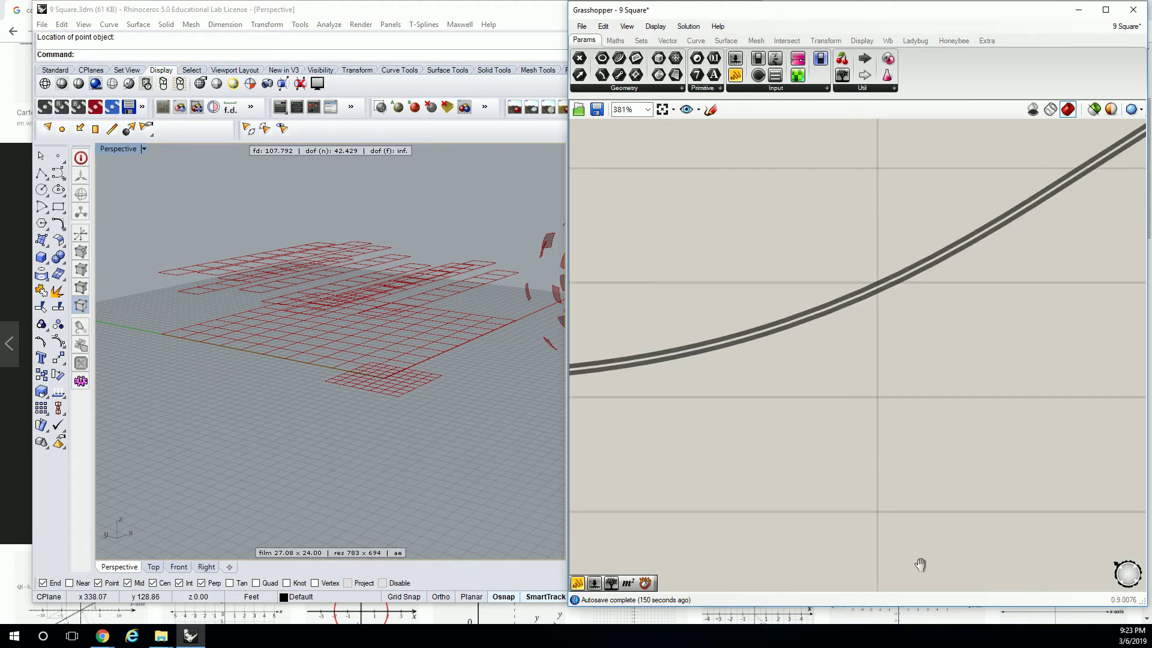
scroll(954, 326, "down", 6)
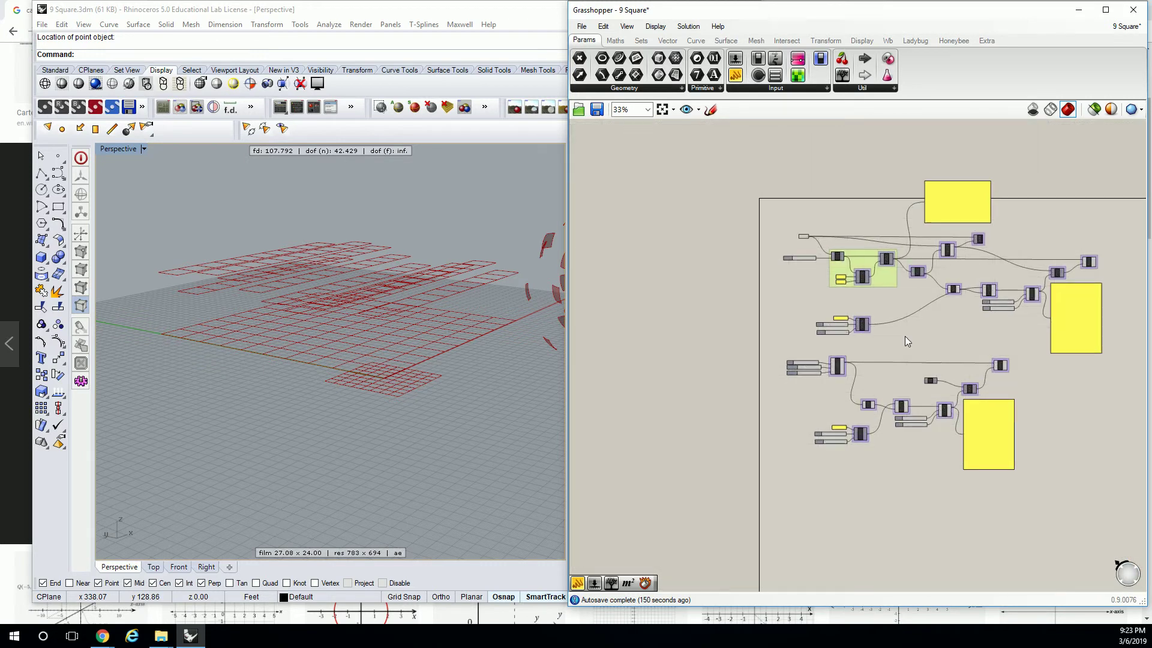
scroll(904, 336, "up", 2)
left_click_drag(870, 276, 770, 343)
left_click_drag(839, 327, 995, 284)
right_click_drag(1003, 334, 856, 298)
left_click(850, 319)
scroll(794, 374, "up", 2)
right_click_drag(795, 373, 864, 292)
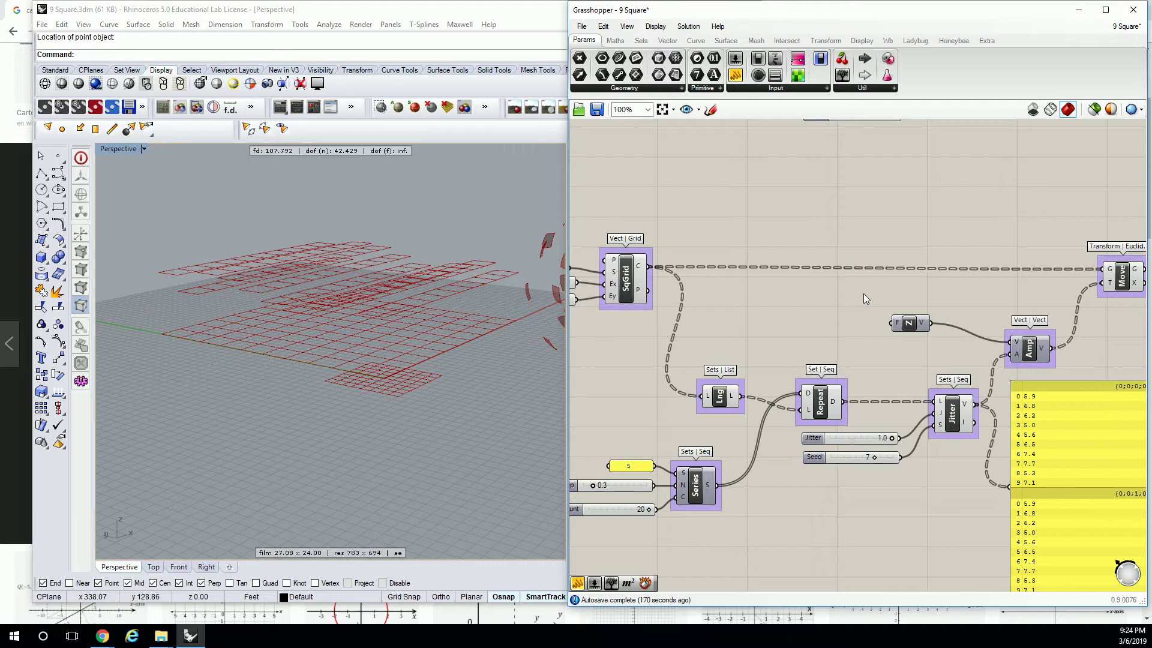
scroll(898, 400, "up", 3)
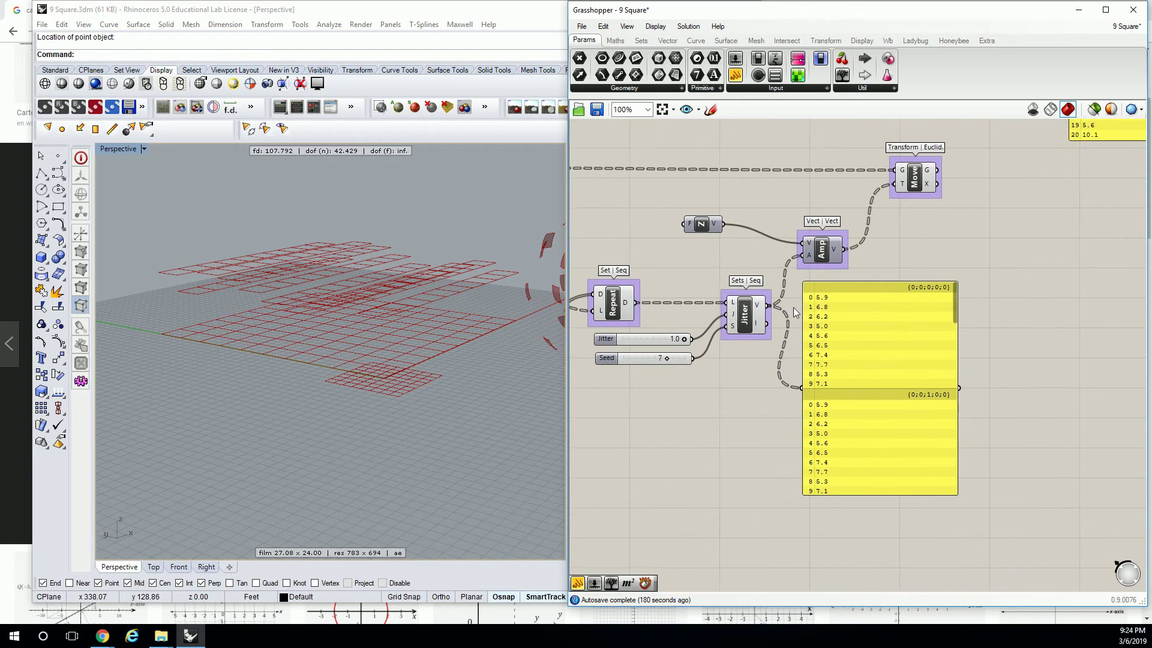
right_click_drag(859, 344, 798, 288)
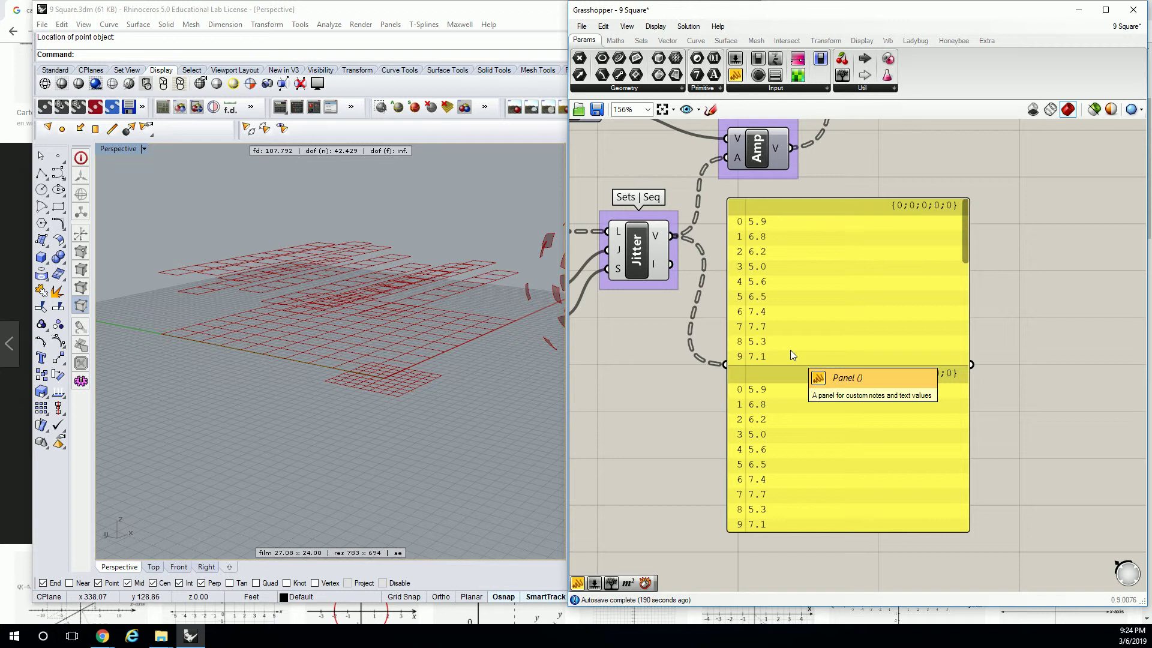
right_click_drag(446, 308, 479, 297)
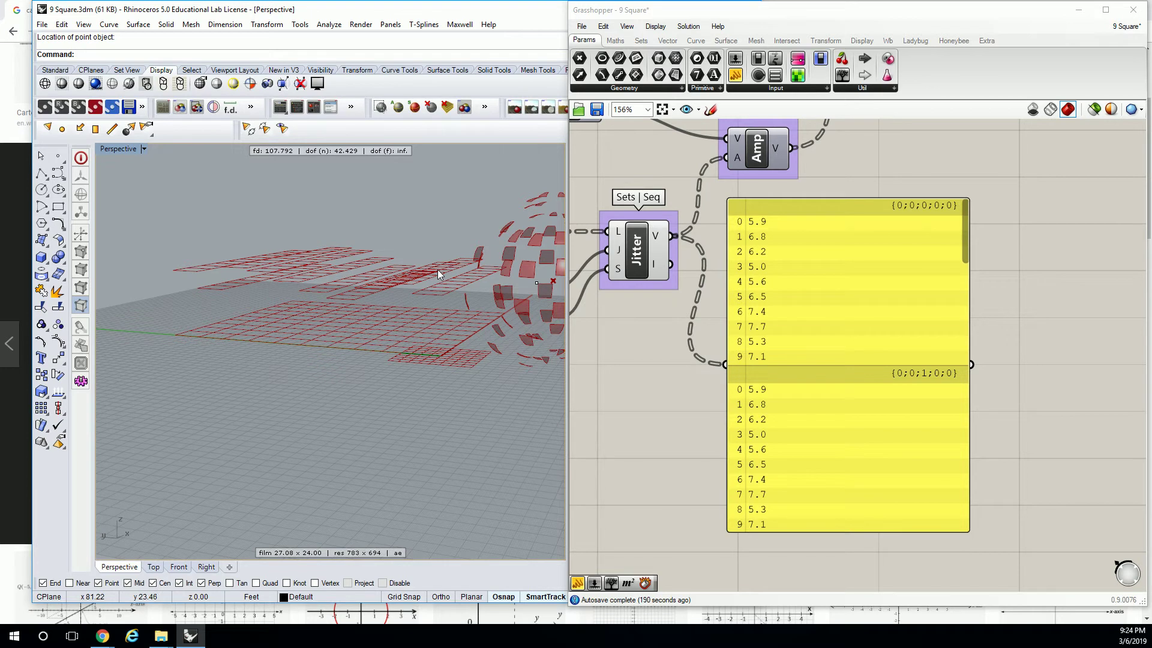
right_click_drag(794, 248, 916, 294)
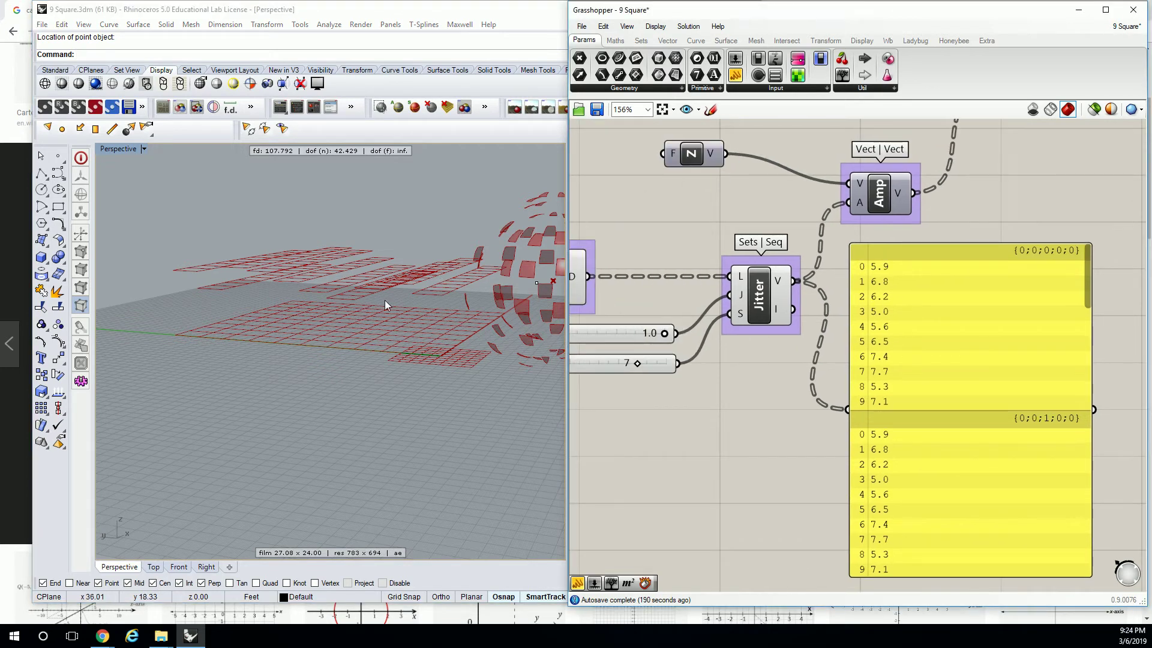
right_click_drag(384, 300, 351, 330)
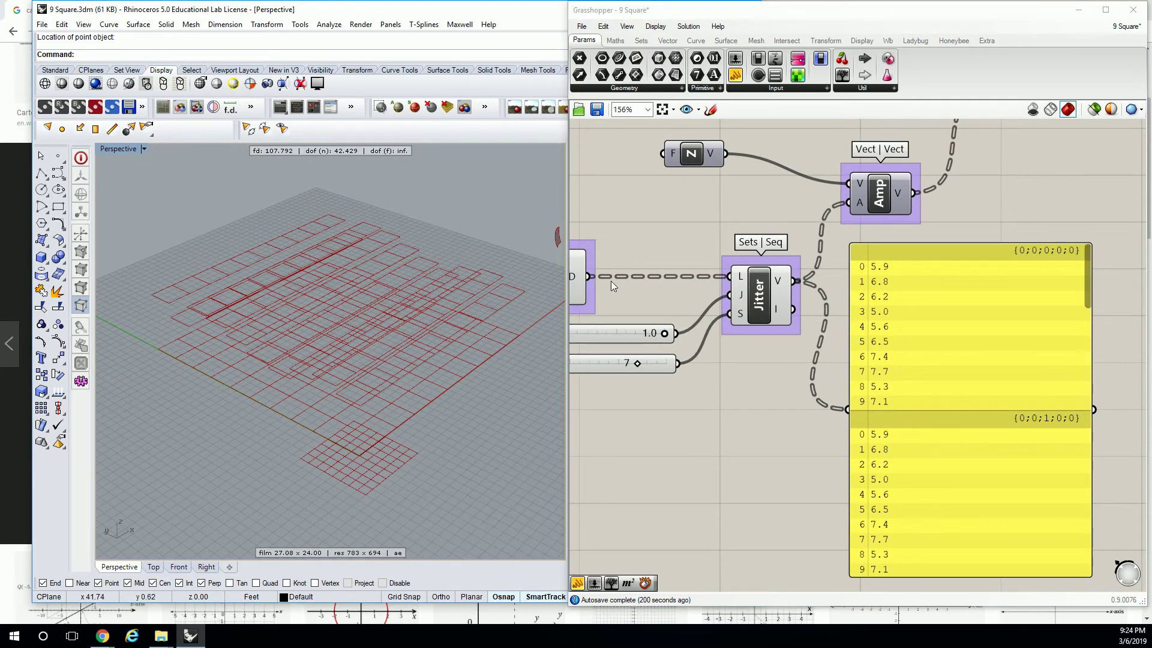
right_click_drag(479, 211, 347, 268)
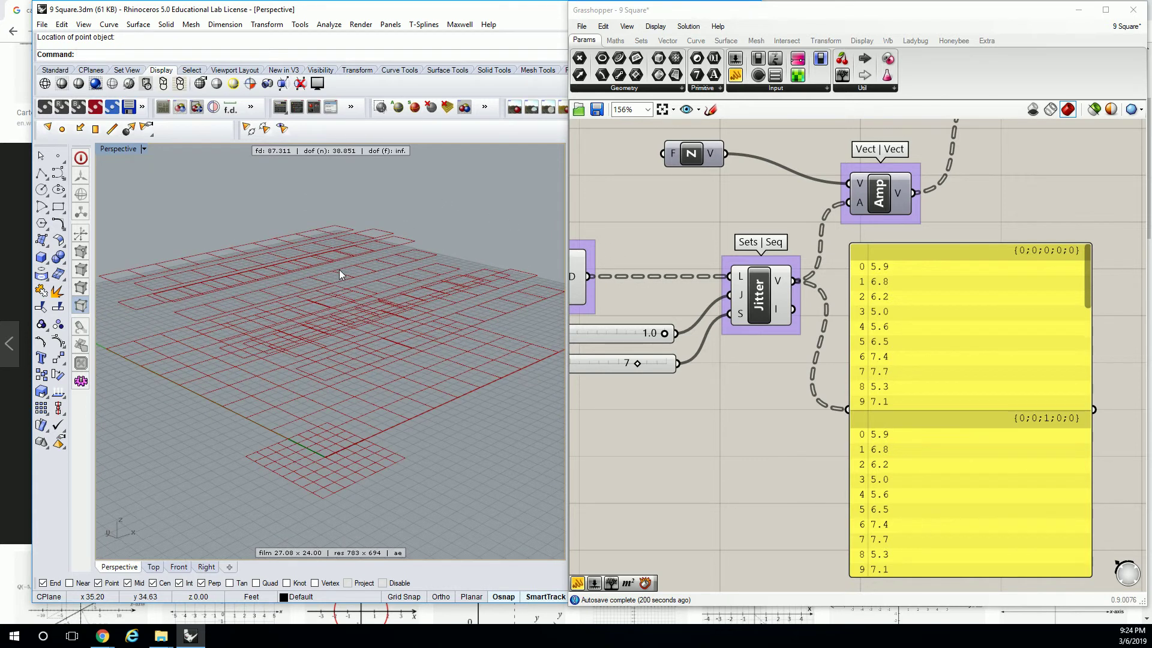
scroll(693, 264, "down", 4)
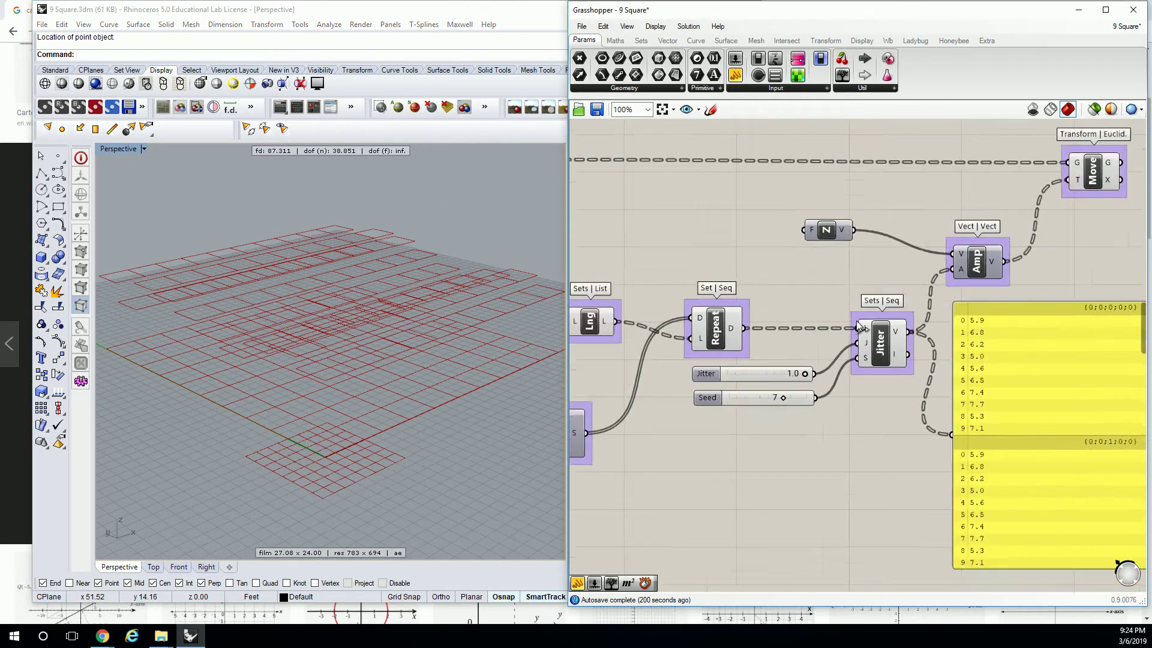
scroll(688, 239, "up", 1)
right_click_drag(688, 239, 720, 245)
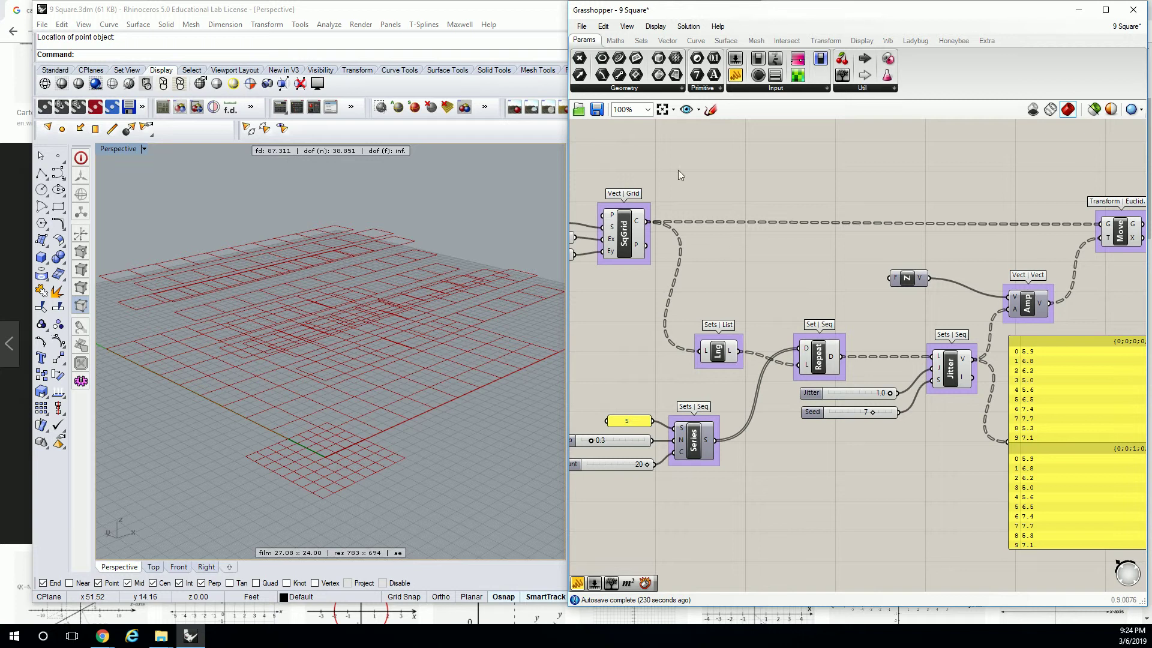
- Flatten SqGrid's C output so each cell gets its own jittered height, and check in Rhino
right_click(639, 225)
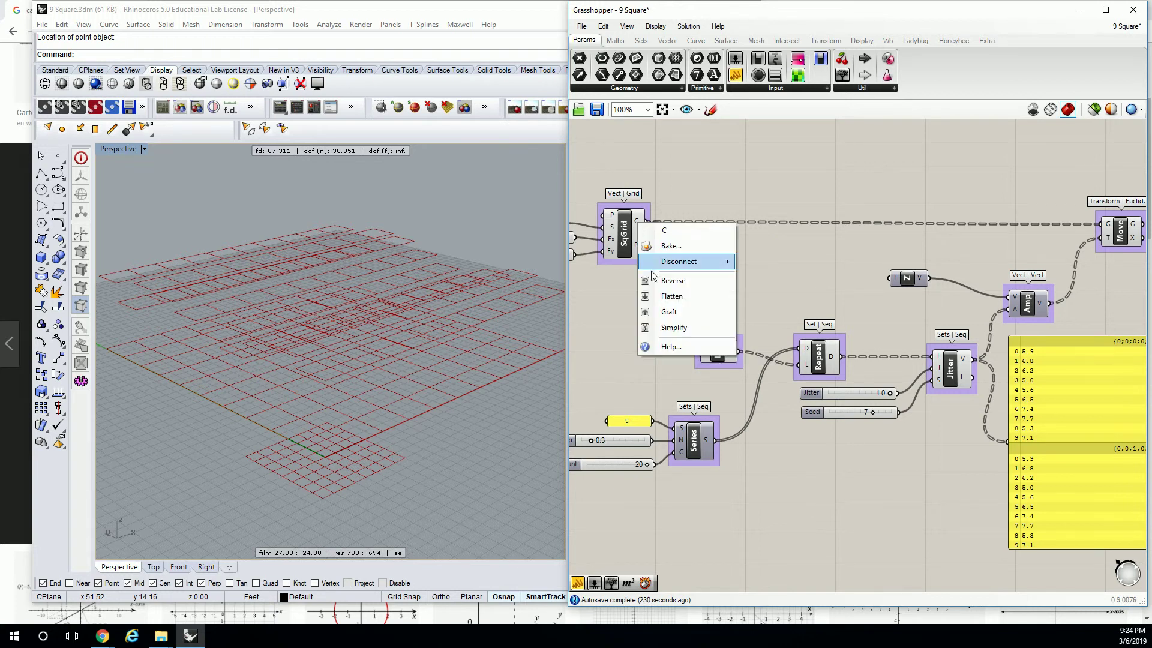
left_click(670, 299)
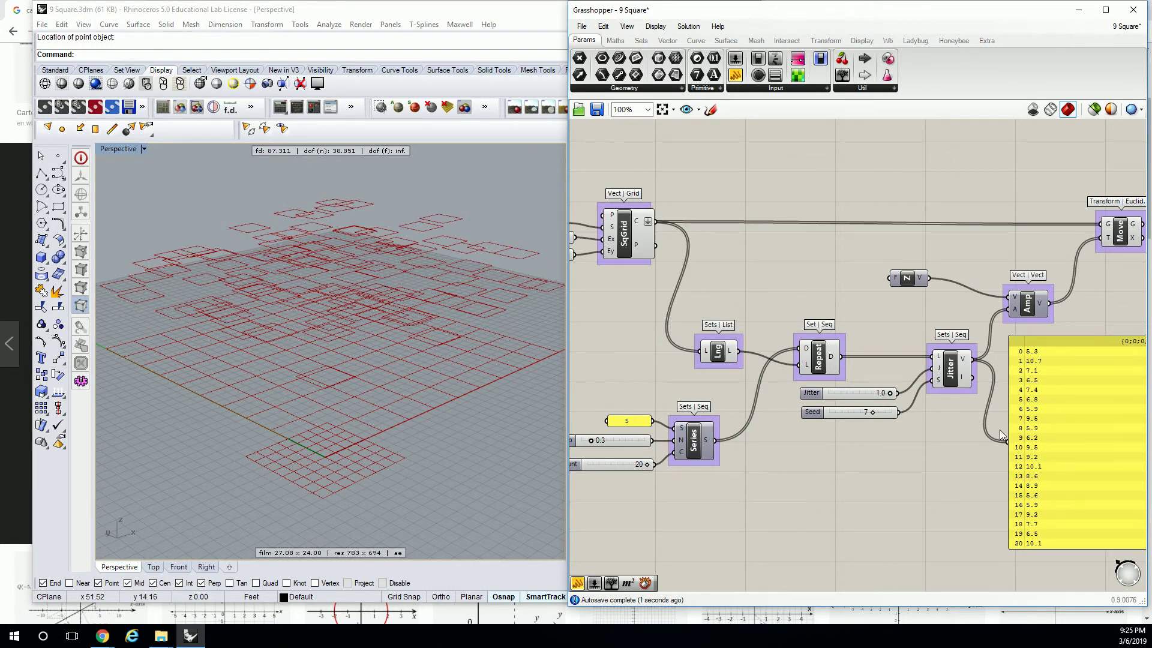
scroll(853, 348, "up", 2)
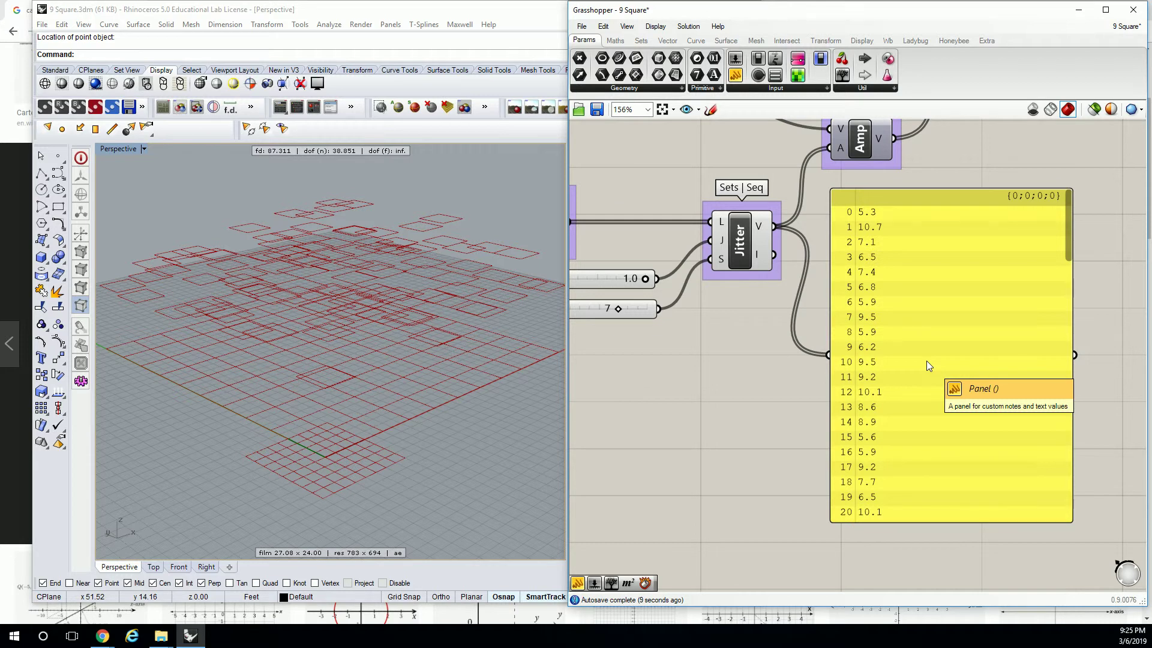
mouse_move(348, 328)
right_mouse_down()
mouse_move(342, 291)
mouse_move(350, 316)
mouse_move(313, 330)
mouse_move(331, 341)
right_mouse_up()
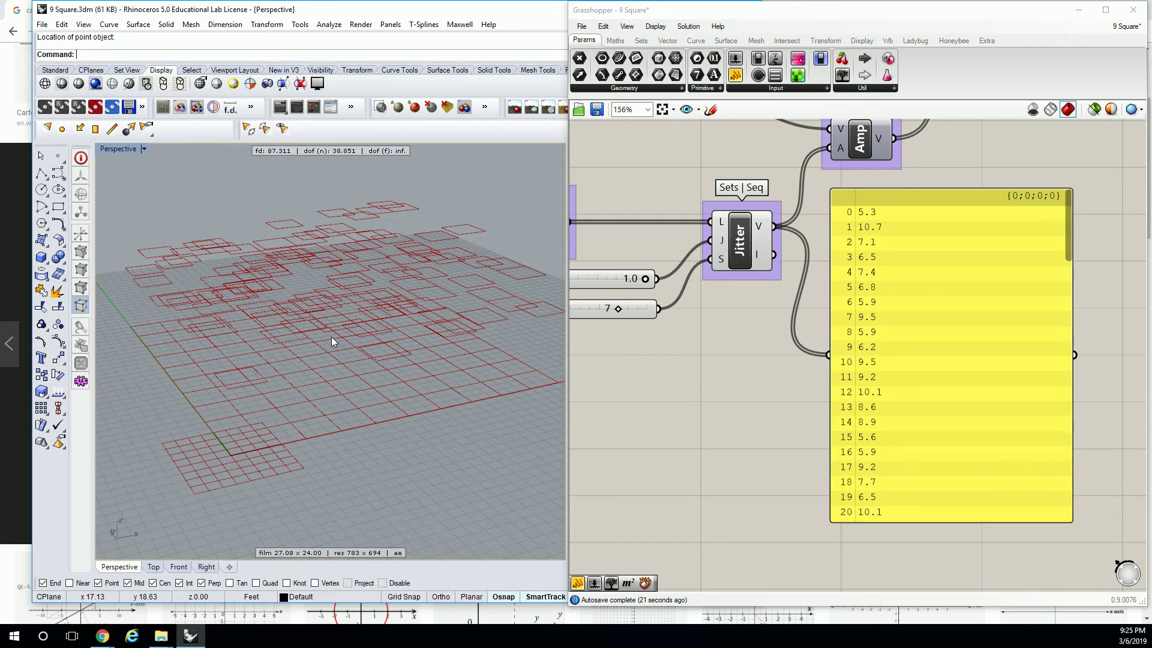
- Delete the yellow panel of jittered values and zoom the canvas out to 80%
left_click(985, 163)
scroll(986, 163, "down", 1)
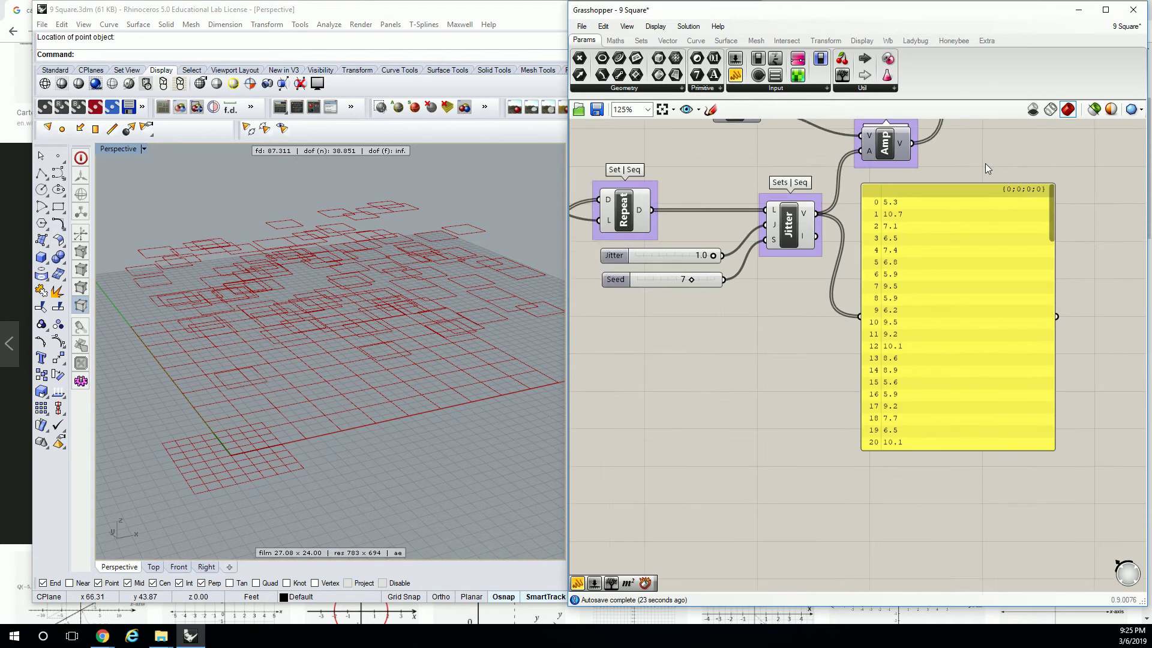
right_click_drag(985, 163, 950, 203)
left_click(926, 246)
key("Delete")
scroll(926, 246, "down", 3)
right_click_drag(927, 246, 1009, 276)
scroll(887, 262, "up", 2)
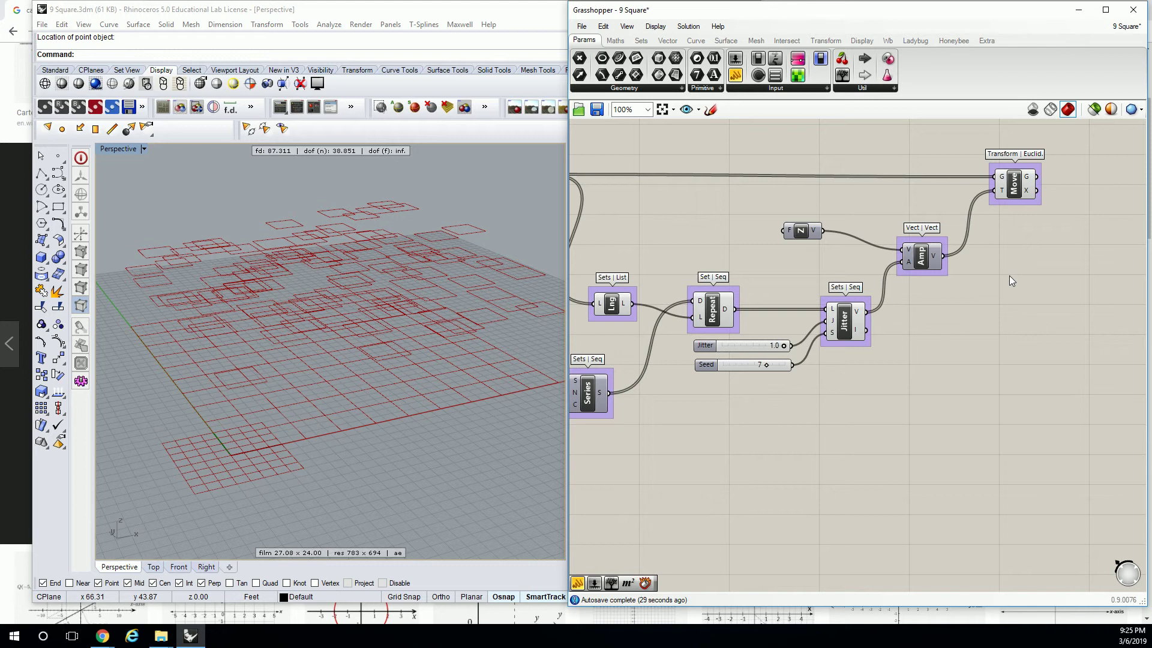
right_click_drag(879, 224, 983, 313)
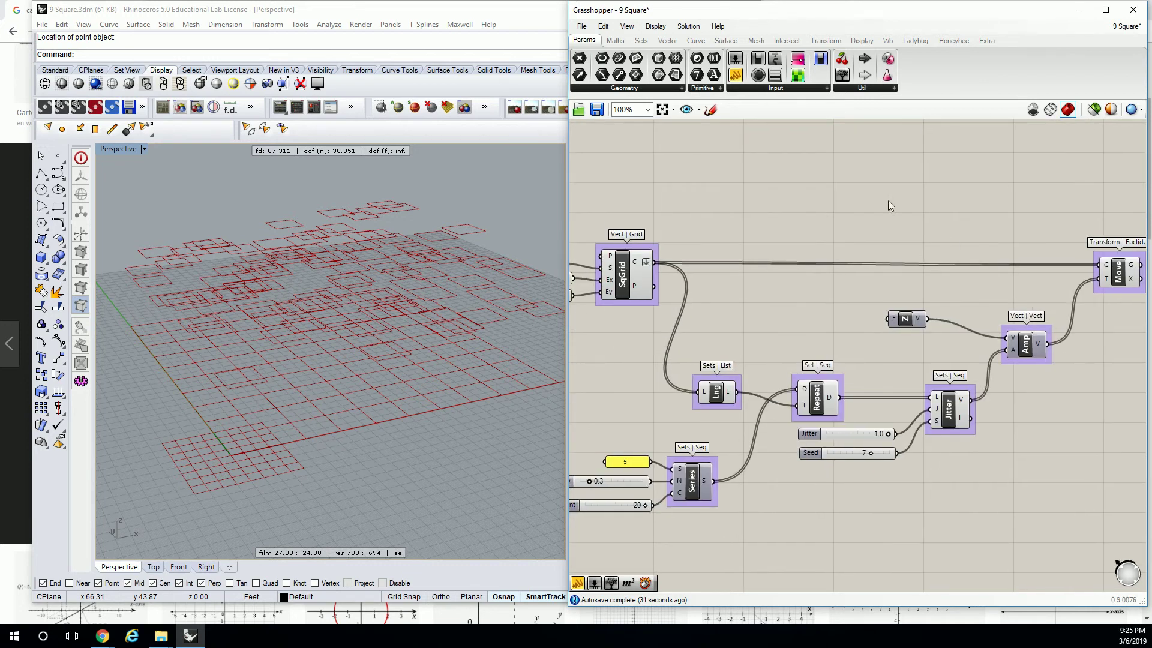
right_click_drag(844, 176, 817, 178)
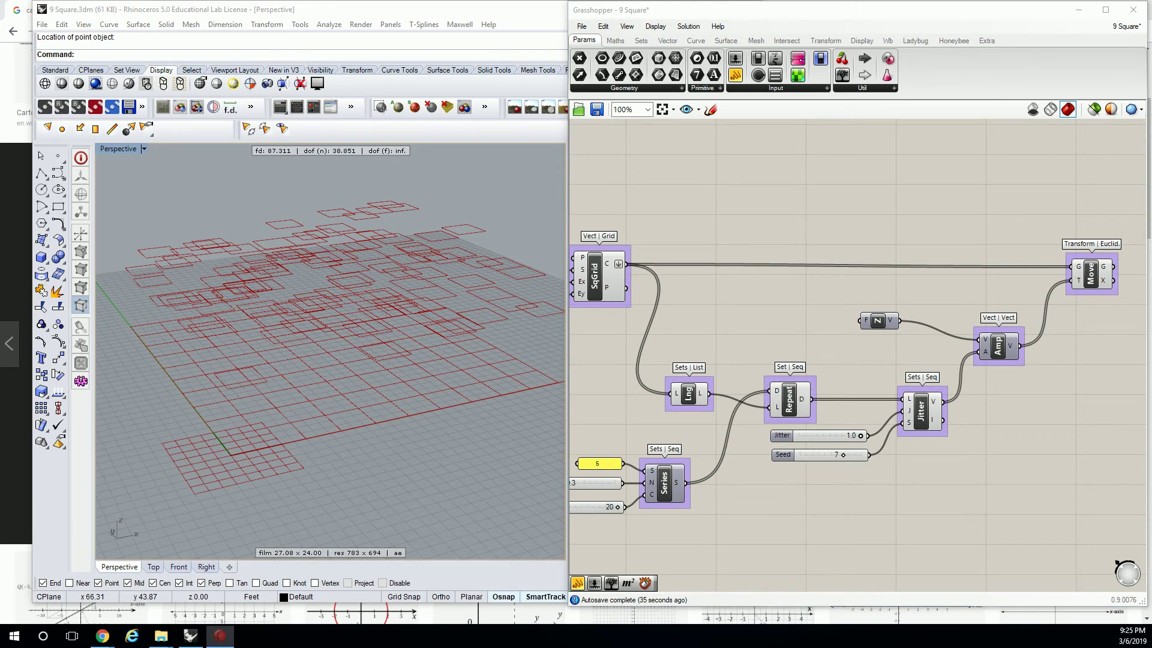
scroll(851, 208, "down", 2)
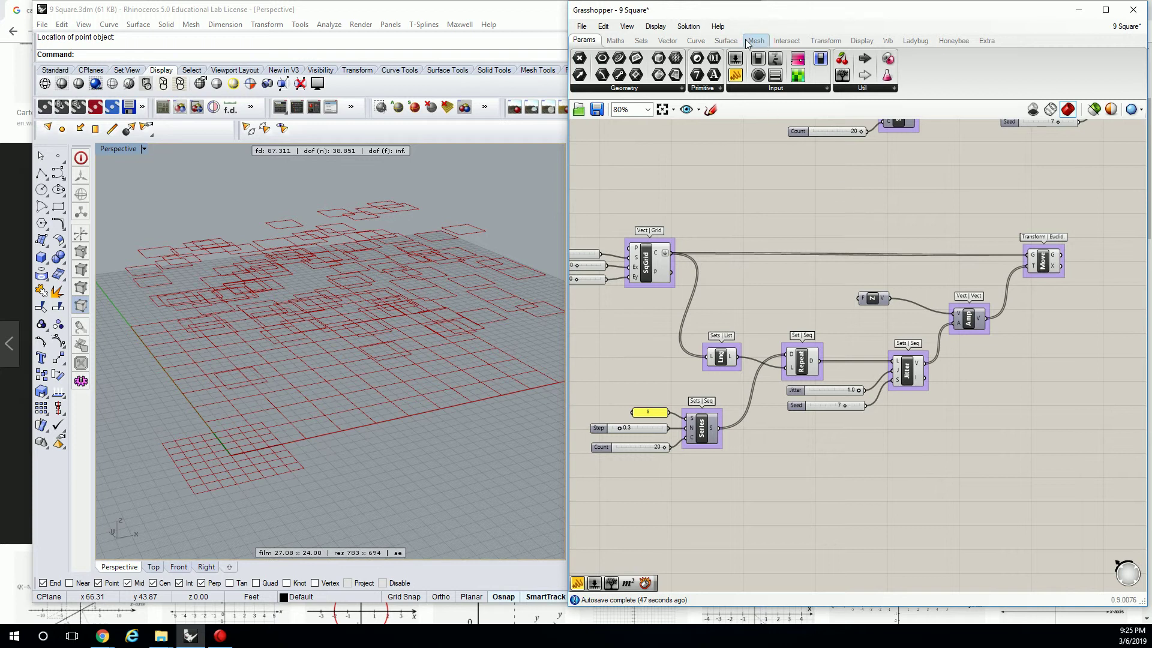
- Place a Loft component from the Surface Freeform list onto the canvas
left_click(728, 42)
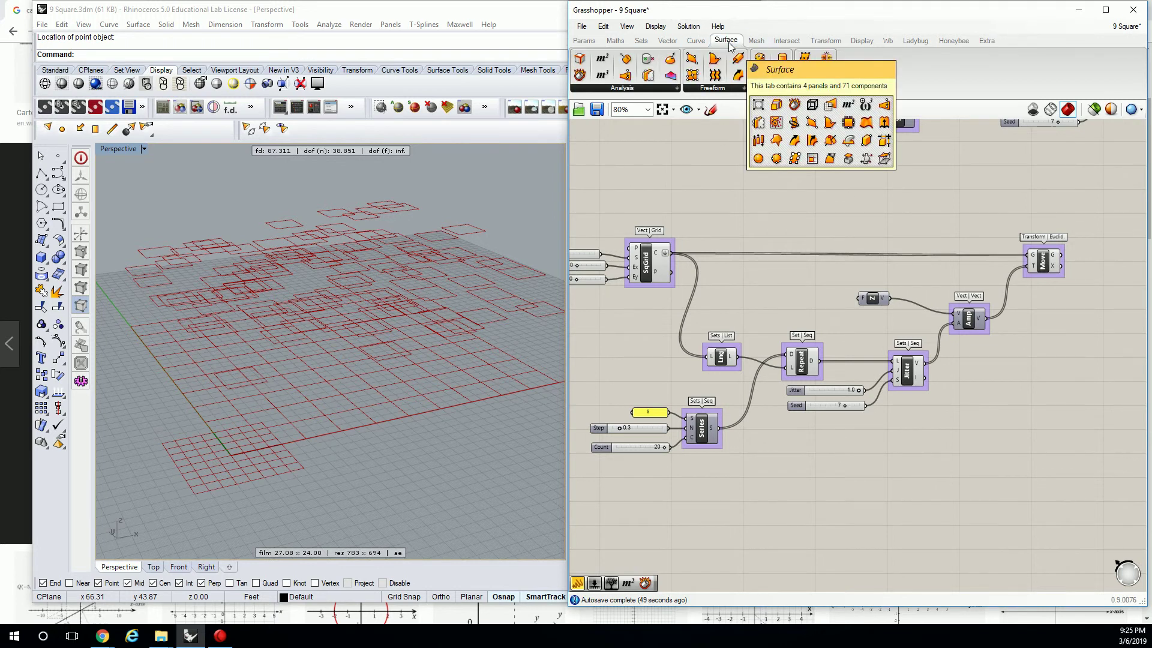
left_click(743, 89)
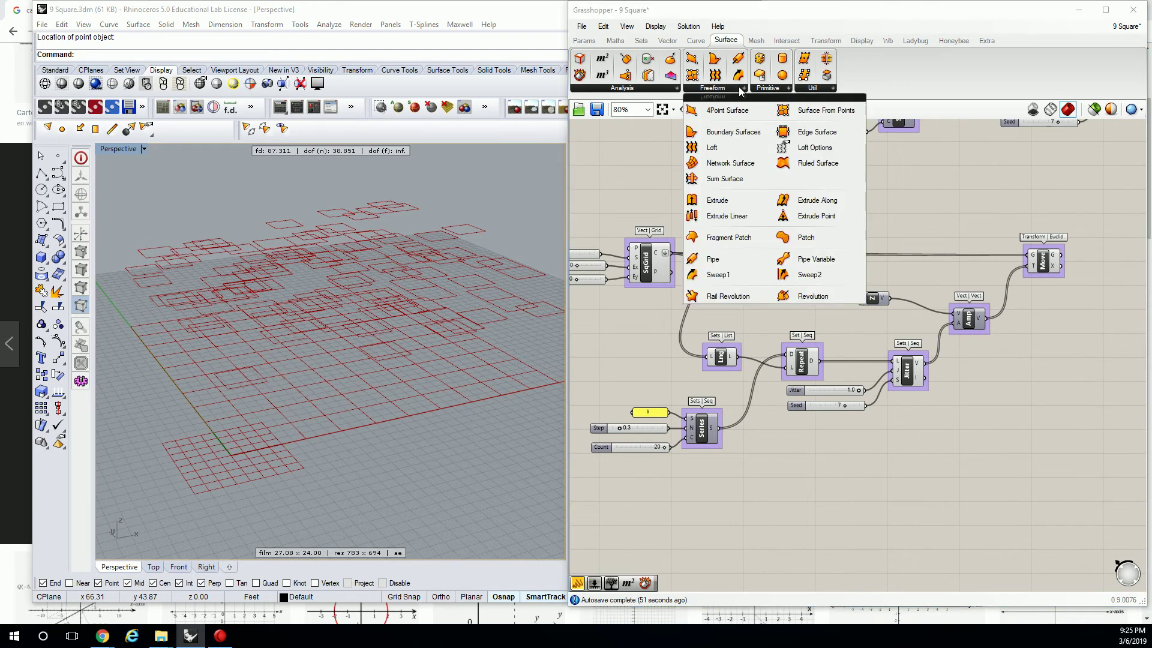
left_click(720, 149)
left_click(1085, 334)
- Window-select the existing component network and drag it down below the Loft
right_click_drag(1086, 334, 884, 370)
right_click_drag(818, 307, 1064, 239)
scroll(1080, 192, "down", 3)
left_click_drag(1085, 192, 789, 380)
left_click_drag(837, 231, 818, 317)
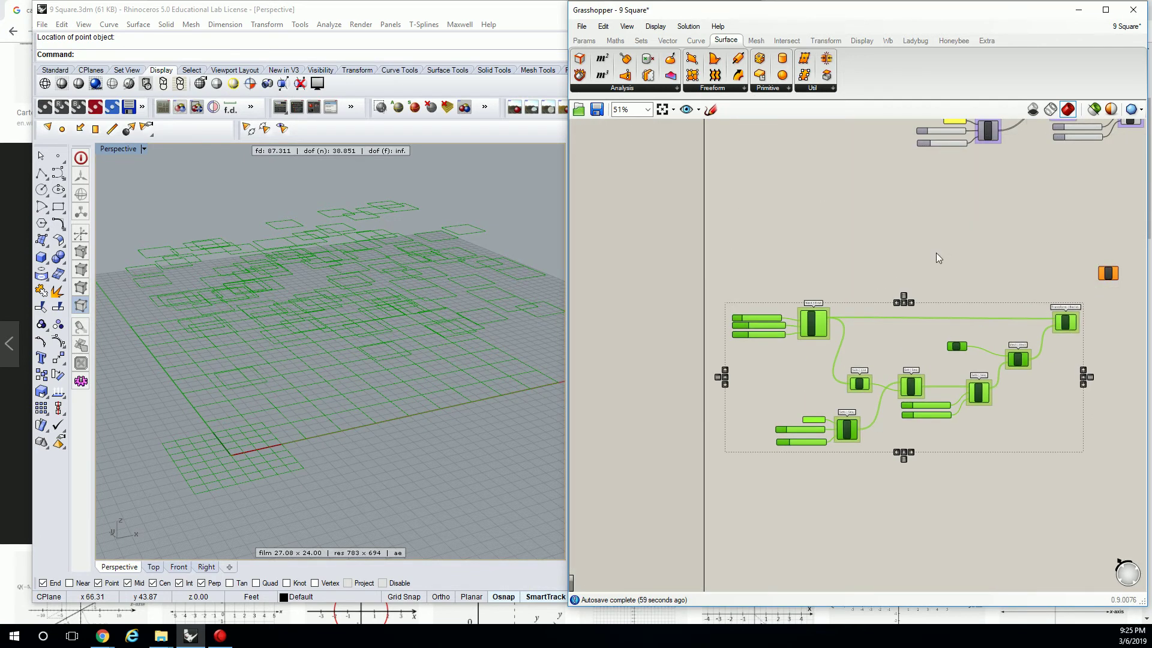
left_click(941, 252)
scroll(1047, 246, "up", 2)
right_click_drag(1041, 281, 958, 272)
scroll(958, 270, "up", 1)
right_click_drag(1049, 288, 990, 282)
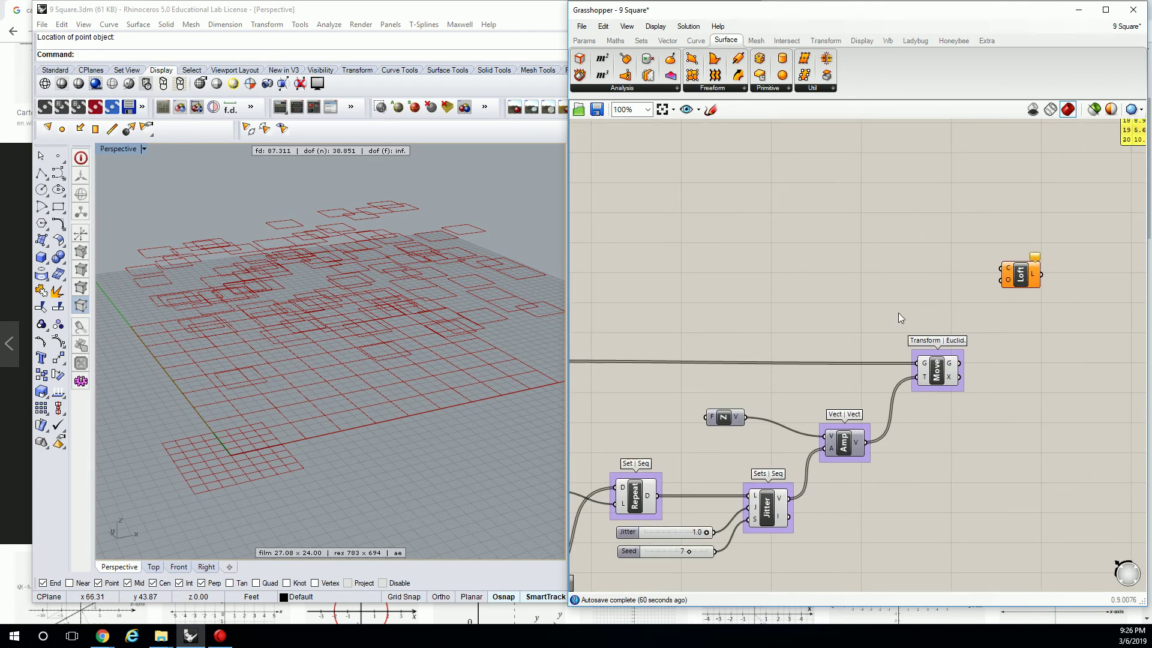
right_click_drag(898, 312, 1024, 297)
- Wire SqGrid's cell output into Loft's C input and select Loft to preview the lofted surface
mouse_move(581, 348)
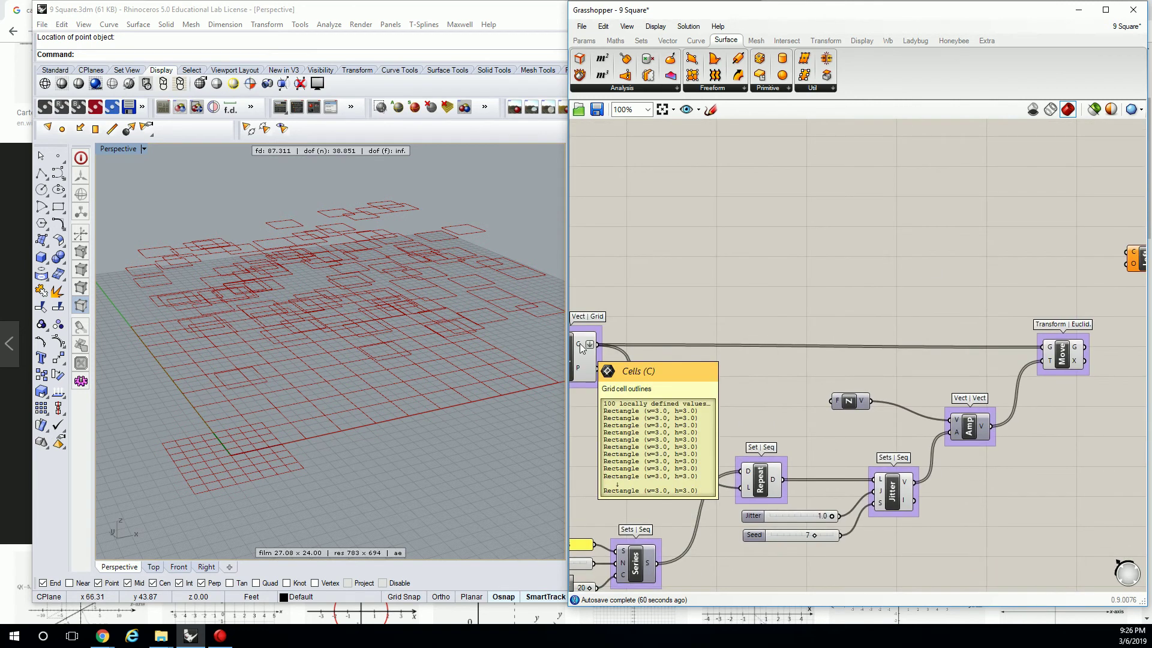
right_click_drag(874, 350, 778, 331)
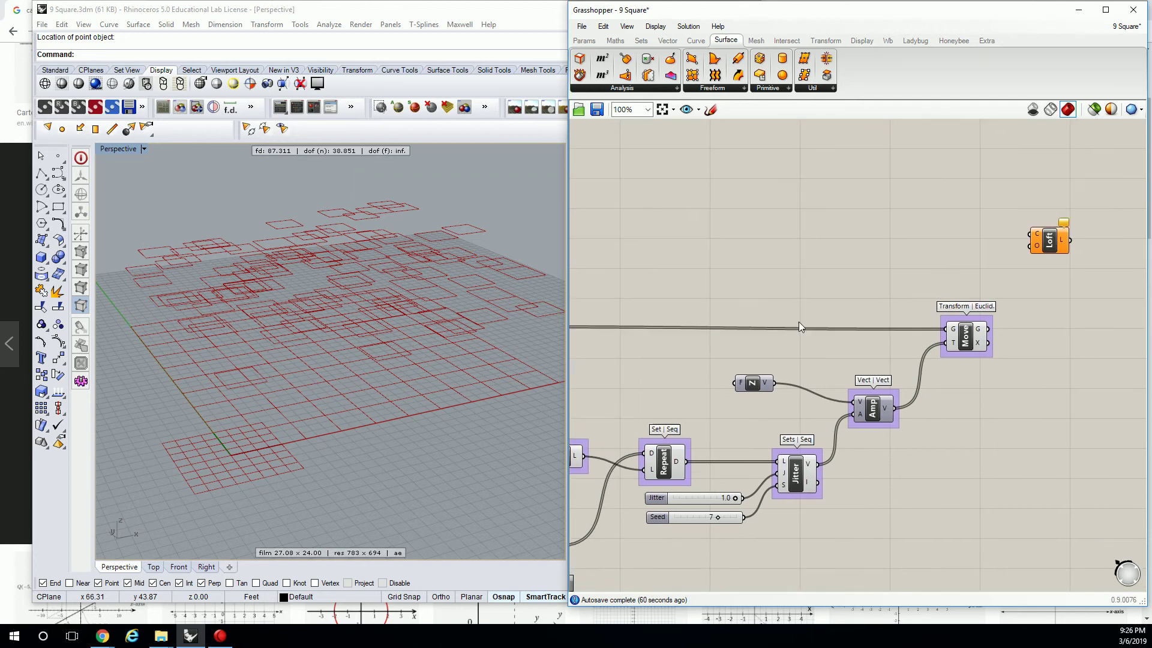
mouse_move(981, 330)
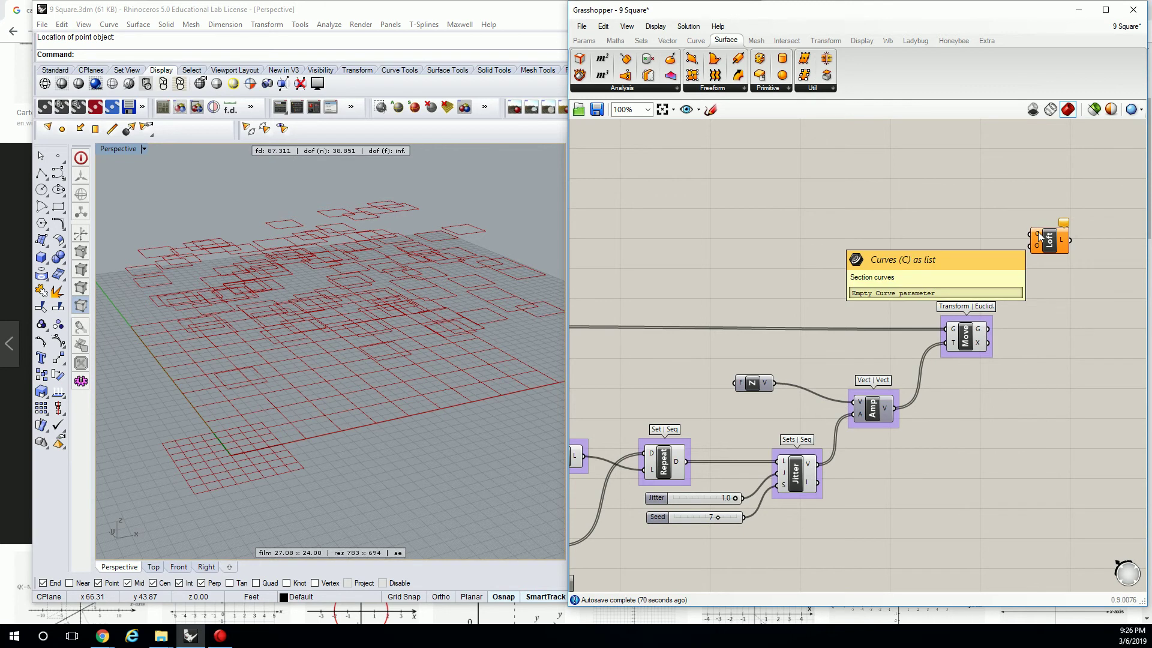
scroll(1040, 235, "down", 3)
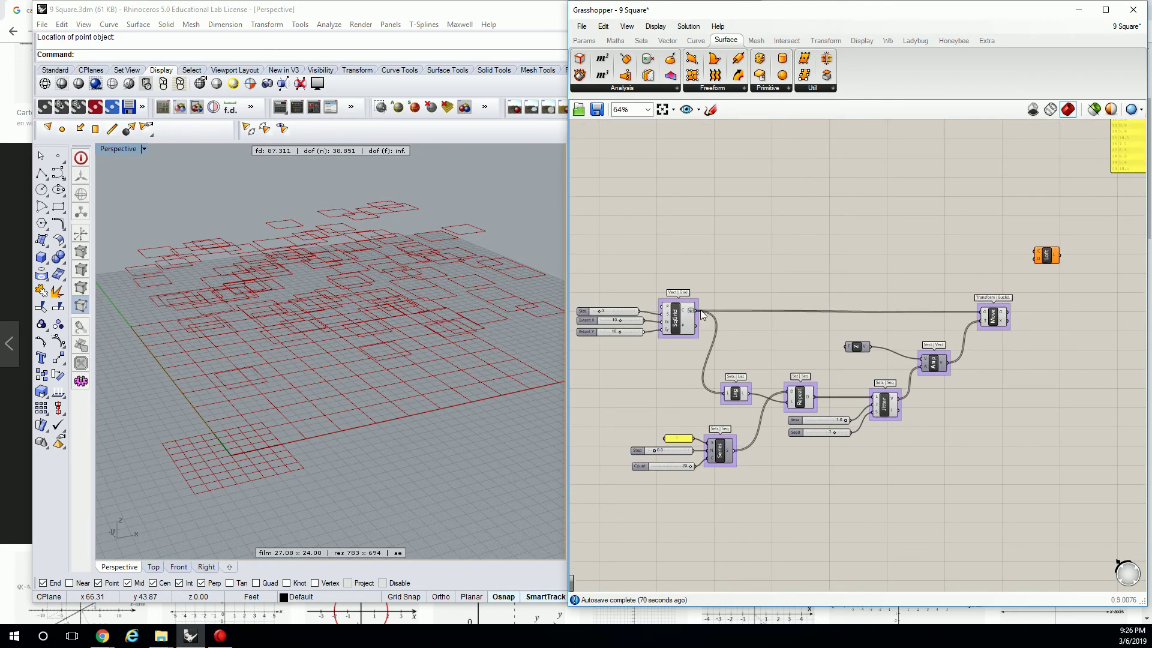
left_click_drag(696, 310, 1061, 285)
scroll(1044, 257, "up", 3)
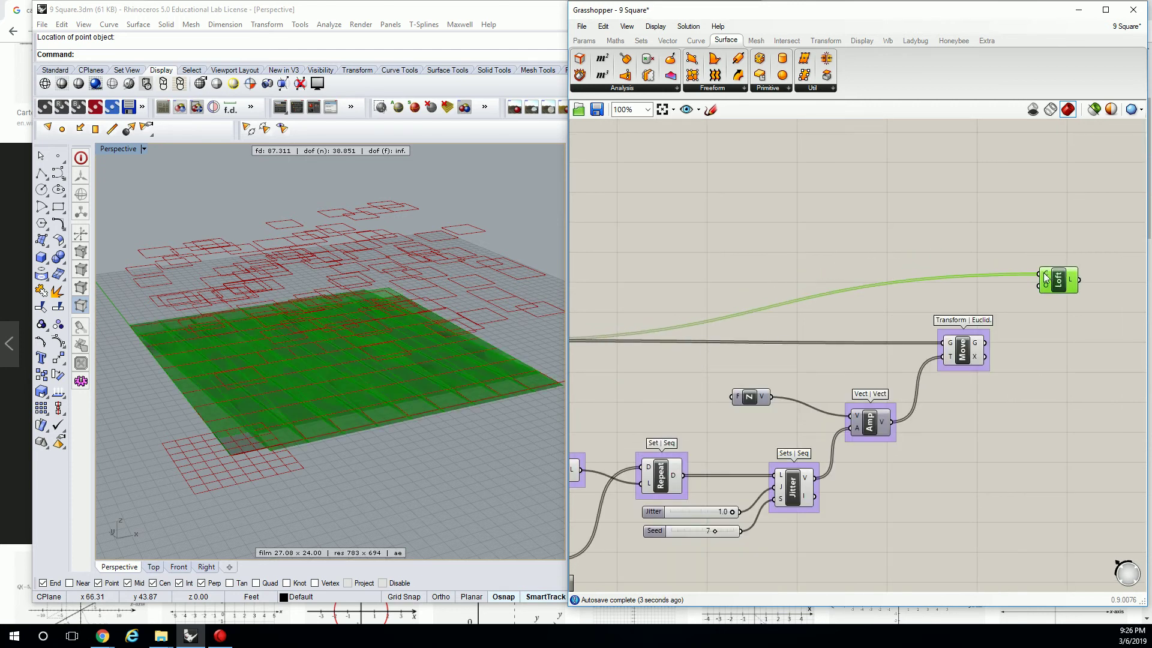
scroll(946, 289, "down", 2)
middle_click(964, 280)
scroll(1007, 266, "up", 2)
left_click(967, 253)
scroll(1002, 267, "up", 3)
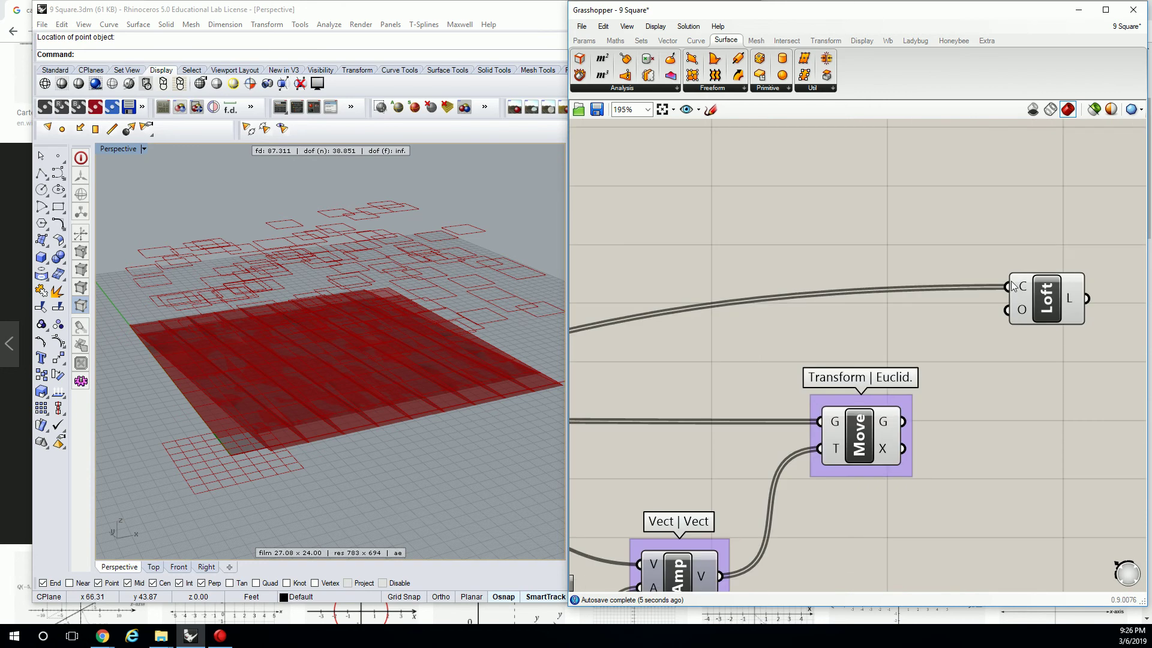
scroll(1031, 287, "down", 3)
left_click(1038, 293)
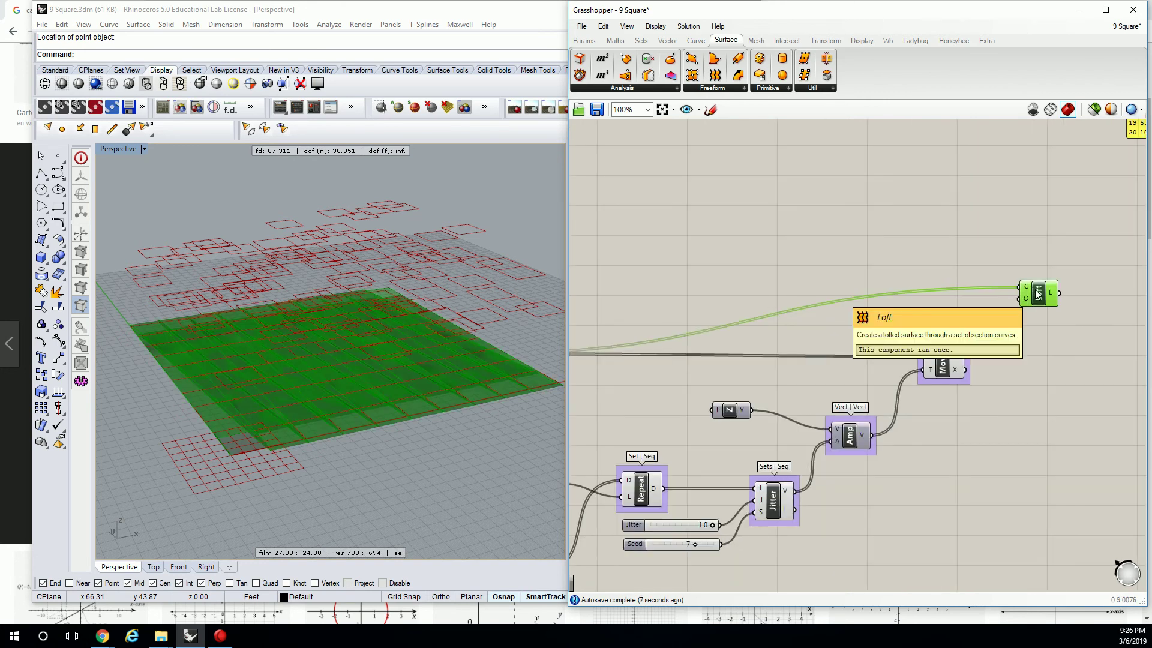